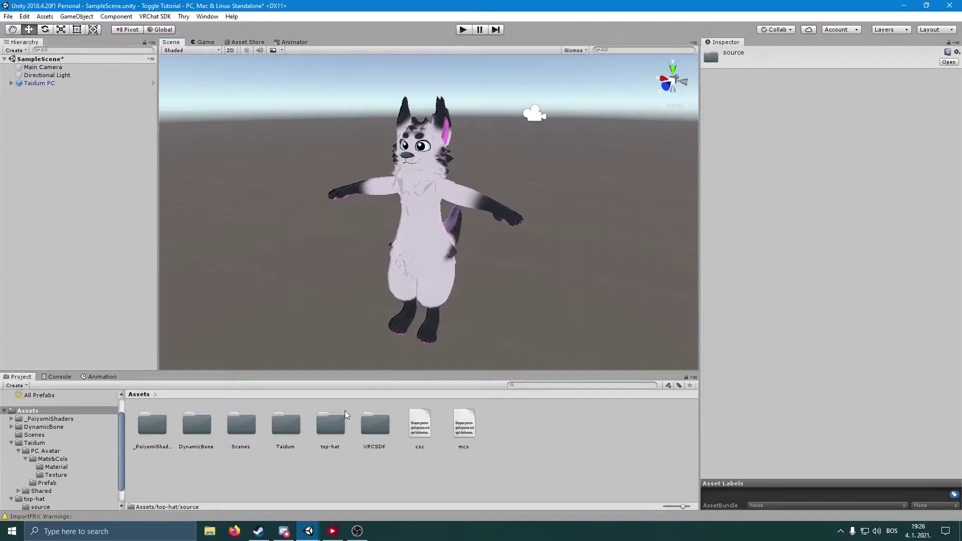
Add the TopHat model from the top-hat source folder as a child of the avatar's Head bone
{"action": "double_click", "coordinate": [330, 426]}
{"action": "double_click", "coordinate": [153, 426]}
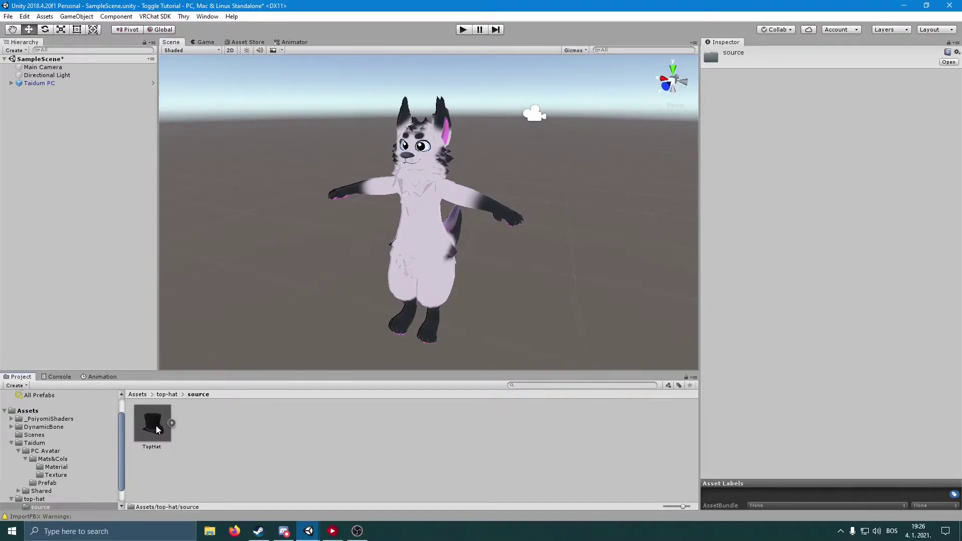
{"action": "left_click", "coordinate": [39, 83]}
{"action": "left_click", "coordinate": [12, 83]}
{"action": "left_click", "coordinate": [19, 91]}
{"action": "left_click", "coordinate": [26, 99]}
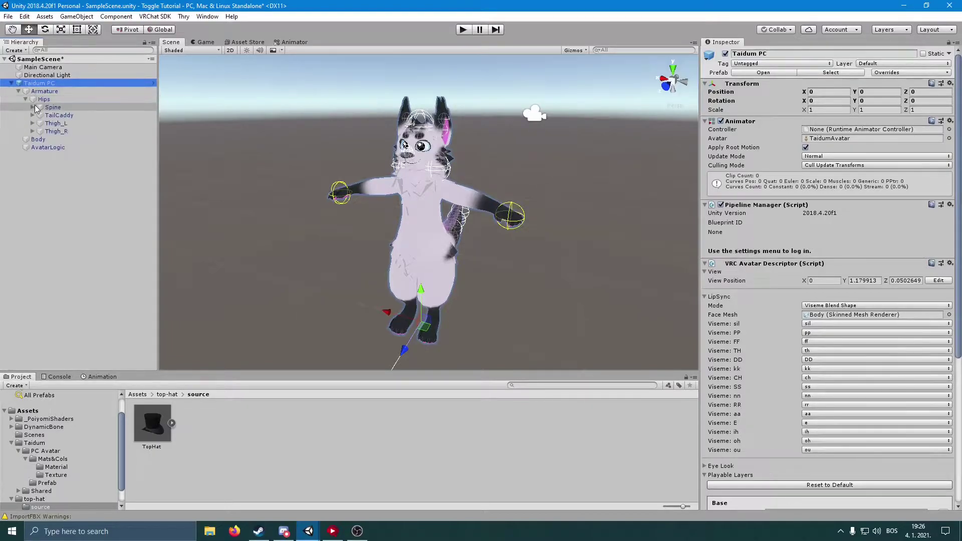
{"action": "left_click", "coordinate": [33, 108]}
{"action": "left_click", "coordinate": [39, 115]}
{"action": "left_click", "coordinate": [47, 123]}
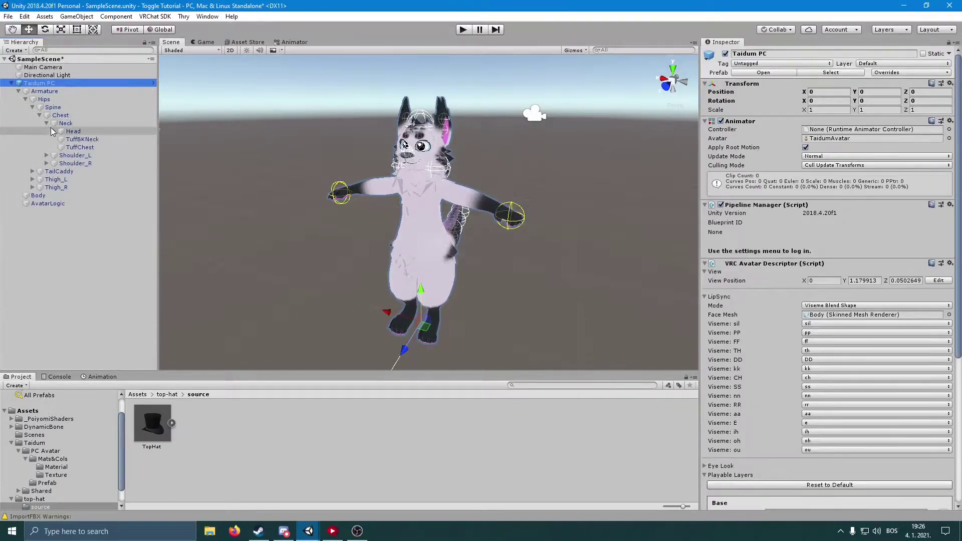
{"action": "left_click_drag", "start_coordinate": [147, 416], "coordinate": [74, 135]}
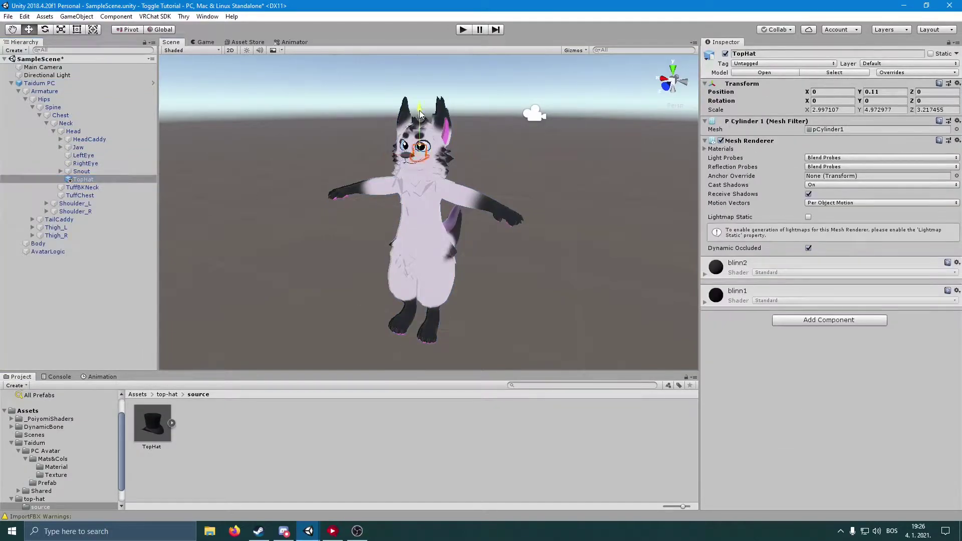
Raise the top hat from inside the face to the crown of the head, at a local Y position of about 0.307
{"action": "left_click_drag", "start_coordinate": [421, 89], "coordinate": [420, 85]}
{"action": "key", "text": "f"}
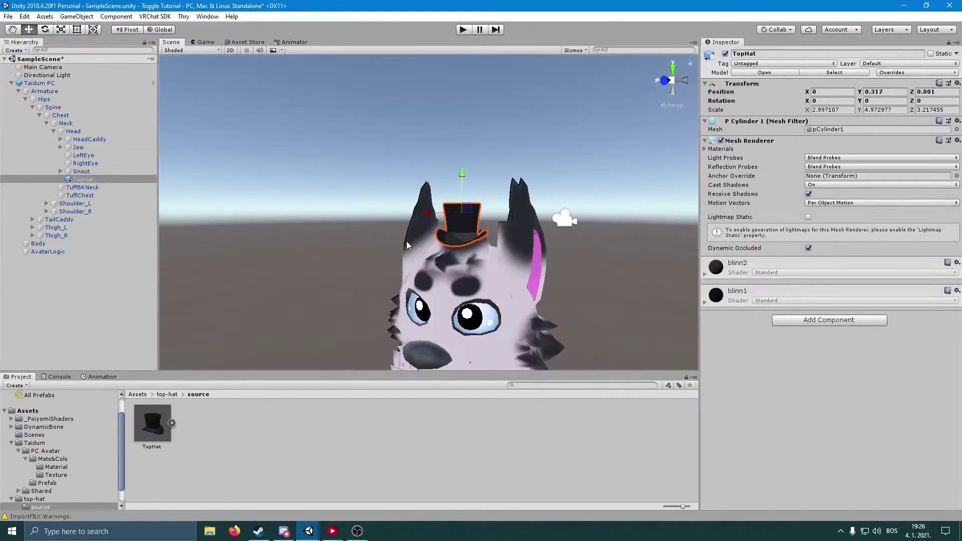
{"action": "scroll", "coordinate": [461, 282], "scroll_direction": "down", "scroll_amount": 5}
{"action": "left_click_drag", "start_coordinate": [418, 161], "coordinate": [418, 166]}
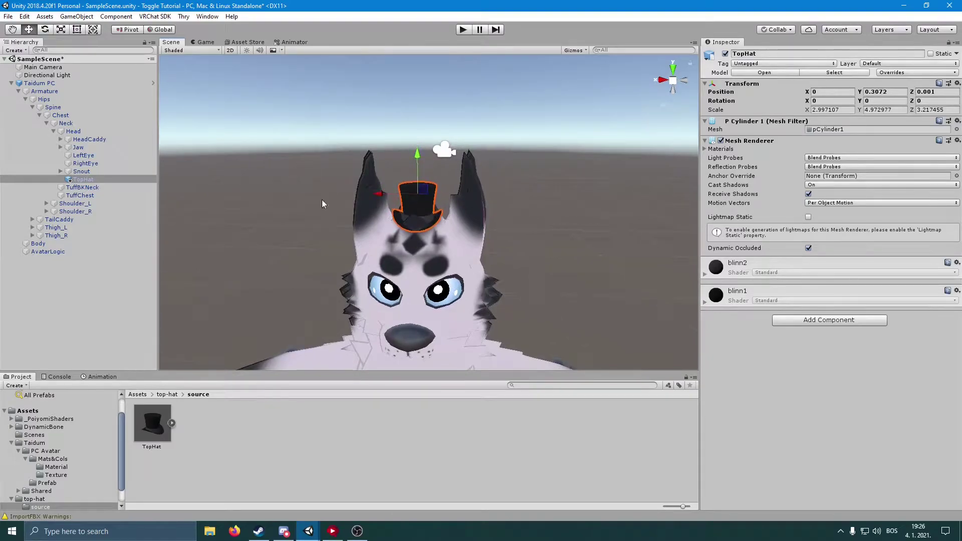
Shift the hat to about Z 0.045 and enlarge it to a scale of about 5.47, 9.07, 5.87
{"action": "left_click_drag", "start_coordinate": [413, 202], "coordinate": [458, 199]}
{"action": "left_click", "coordinate": [61, 31]}
{"action": "key", "text": "d"}
{"action": "right_click_drag", "start_coordinate": [461, 236], "coordinate": [371, 285]}
{"action": "left_click_drag", "start_coordinate": [372, 285], "coordinate": [311, 166], "text": "alt"}
Tilt the top hat slightly around its X axis to about 1.3 degrees
{"action": "left_click", "coordinate": [45, 29]}
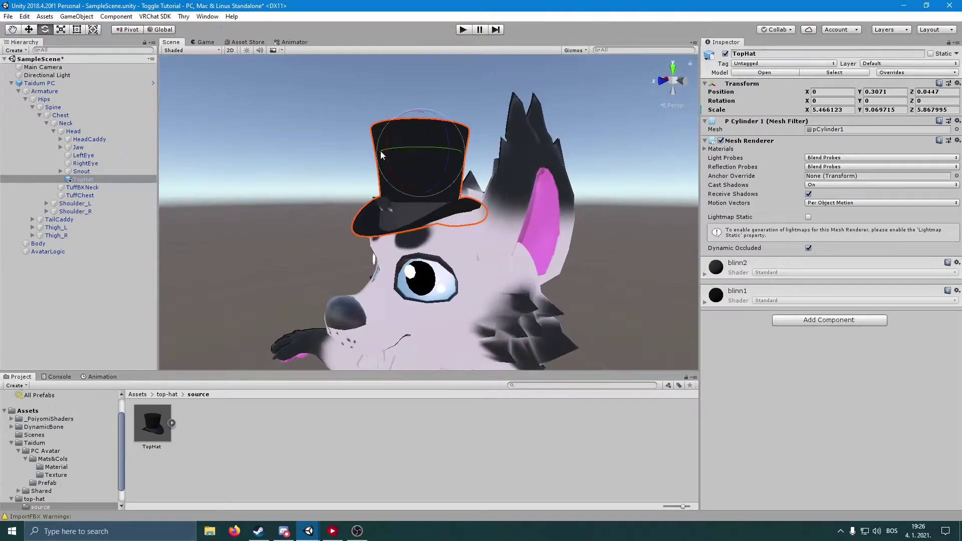
{"action": "mouse_move", "coordinate": [394, 144]}
{"action": "left_mouse_down"}
{"action": "mouse_move", "coordinate": [405, 156]}
{"action": "mouse_move", "coordinate": [424, 131]}
{"action": "mouse_move", "coordinate": [425, 107]}
{"action": "mouse_move", "coordinate": [393, 122]}
{"action": "mouse_move", "coordinate": [412, 125]}
{"action": "mouse_move", "coordinate": [393, 111]}
{"action": "mouse_move", "coordinate": [403, 106]}
{"action": "mouse_move", "coordinate": [406, 129]}
{"action": "left_mouse_up"}
{"action": "left_click", "coordinate": [29, 29]}
{"action": "left_click", "coordinate": [45, 29]}
Seat the top hat between the ears at about X -0.002, Y 0.338, Z 0.006
{"action": "key", "text": "w"}
{"action": "left_click", "coordinate": [331, 170]}
{"action": "right_click_drag", "start_coordinate": [332, 220], "coordinate": [576, 213]}
{"action": "right_click_drag", "start_coordinate": [446, 227], "coordinate": [450, 240]}
{"action": "left_click", "coordinate": [444, 193]}
{"action": "left_click_drag", "start_coordinate": [445, 193], "coordinate": [478, 232], "text": "alt"}
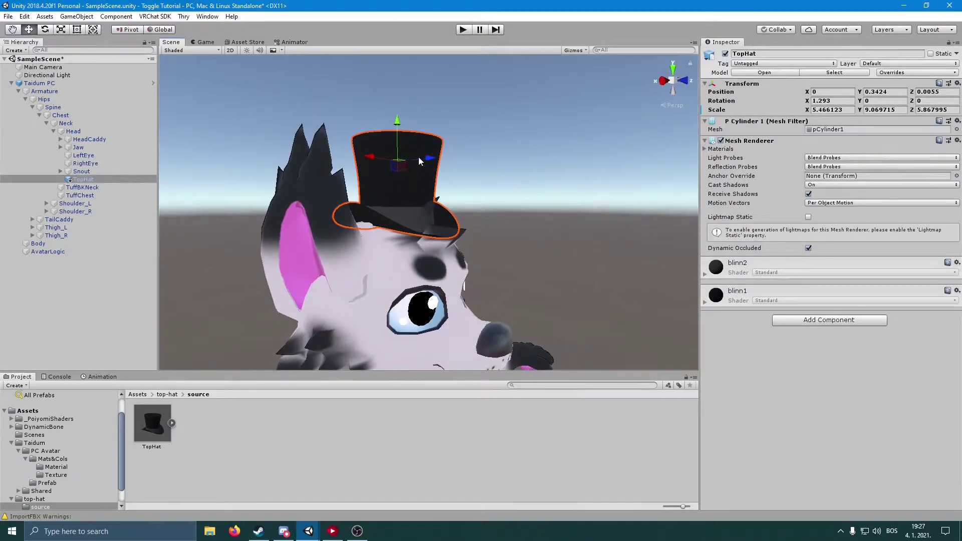
{"action": "left_click_drag", "start_coordinate": [397, 127], "coordinate": [408, 246]}
{"action": "left_click_drag", "start_coordinate": [363, 160], "coordinate": [370, 159]}
{"action": "left_click", "coordinate": [459, 218]}
Check the hat's fit on the whole avatar, and duplicate the top hat on the head
{"action": "right_click_drag", "start_coordinate": [521, 245], "coordinate": [479, 248]}
{"action": "left_click_drag", "start_coordinate": [479, 248], "coordinate": [437, 271], "text": "alt"}
{"action": "right_click_drag", "start_coordinate": [437, 271], "coordinate": [439, 271]}
{"action": "key", "text": "s"}
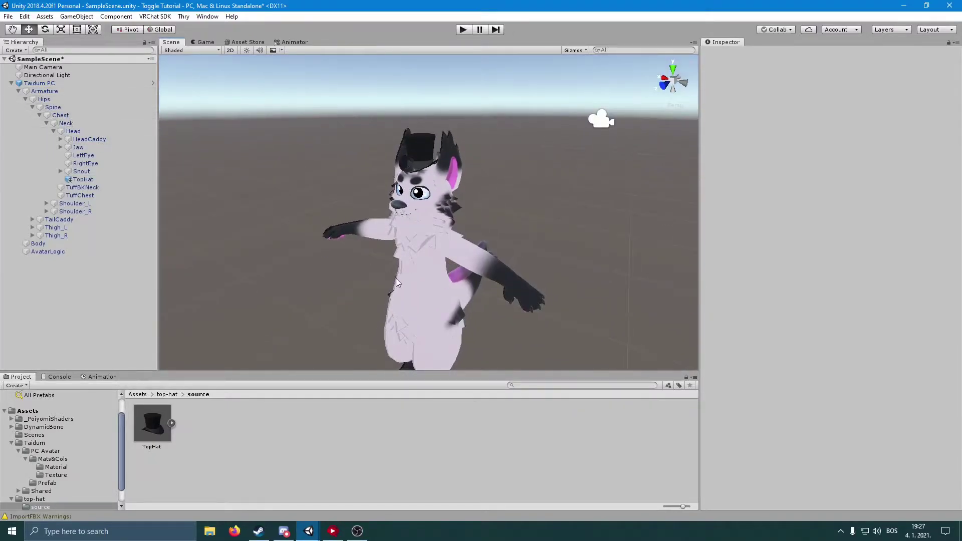
{"action": "left_click", "coordinate": [414, 267]}
{"action": "middle_click_drag", "start_coordinate": [411, 267], "coordinate": [333, 253]}
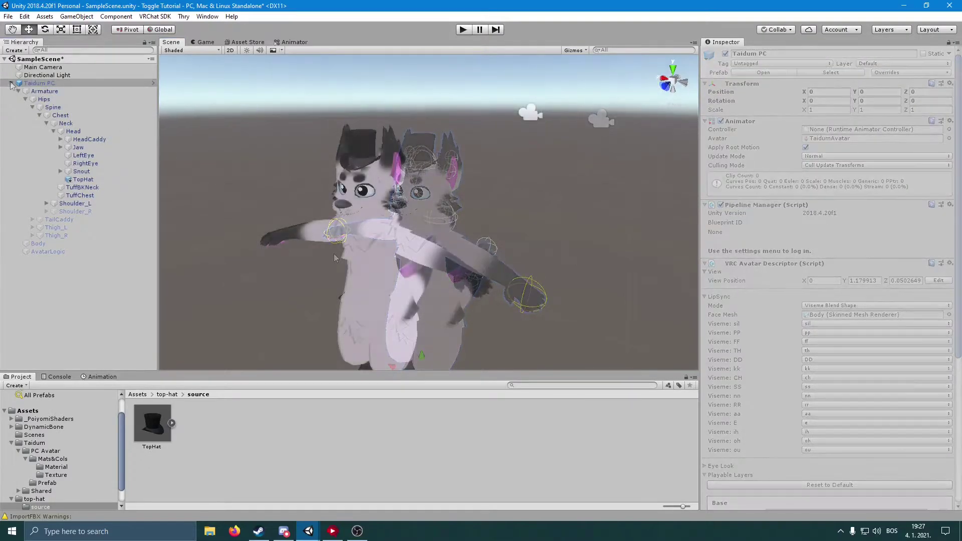
{"action": "left_click", "coordinate": [356, 149]}
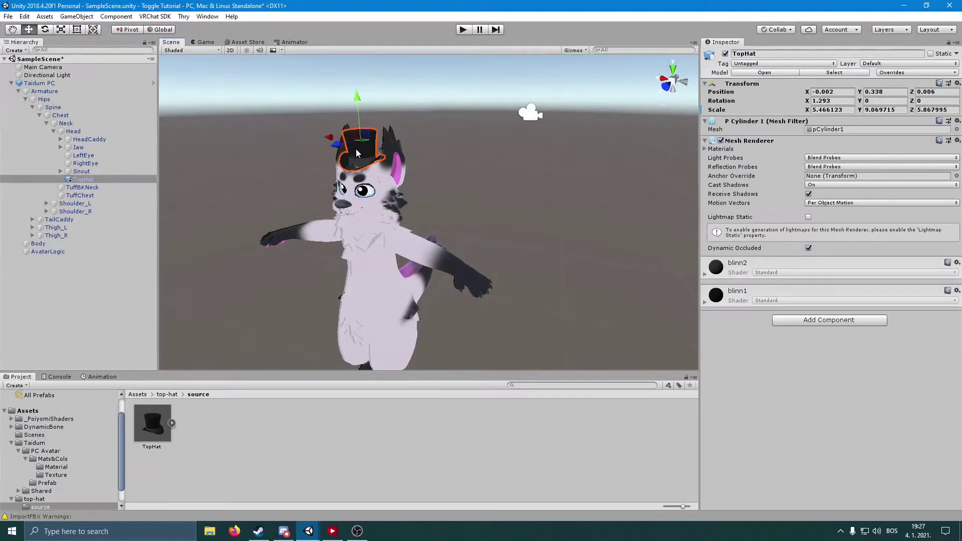
{"action": "key", "text": "ctrl+d"}
Reparent the duplicated top hat from the Head bone to the Hand_R bone
{"action": "right_click_drag", "start_coordinate": [433, 247], "coordinate": [350, 245]}
{"action": "scroll", "coordinate": [364, 256], "scroll_direction": "up", "scroll_amount": 3}
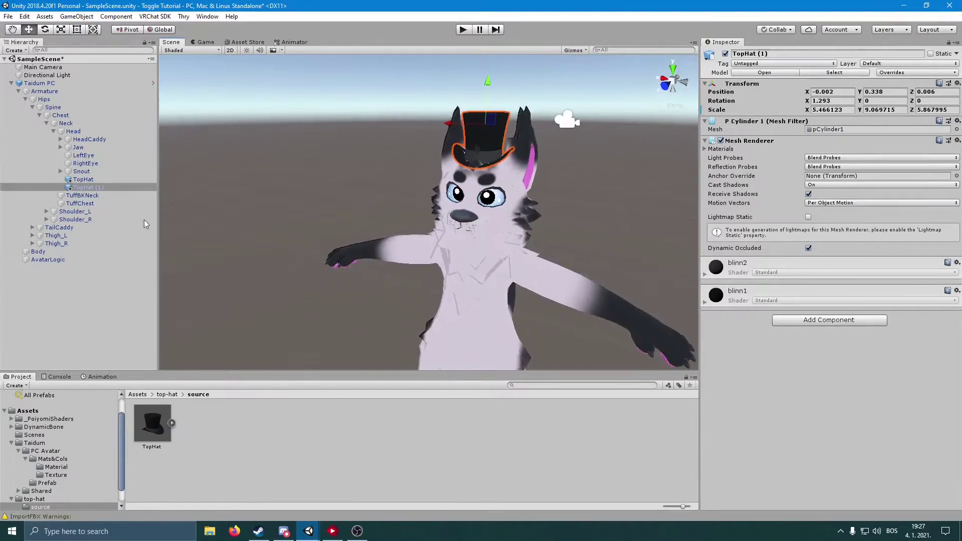
{"action": "left_click", "coordinate": [47, 220]}
{"action": "left_click", "coordinate": [53, 228]}
{"action": "left_click", "coordinate": [60, 235]}
{"action": "mouse_move", "coordinate": [84, 245]}
{"action": "left_mouse_down"}
{"action": "mouse_move", "coordinate": [97, 197]}
{"action": "mouse_move", "coordinate": [91, 243]}
{"action": "left_mouse_up"}
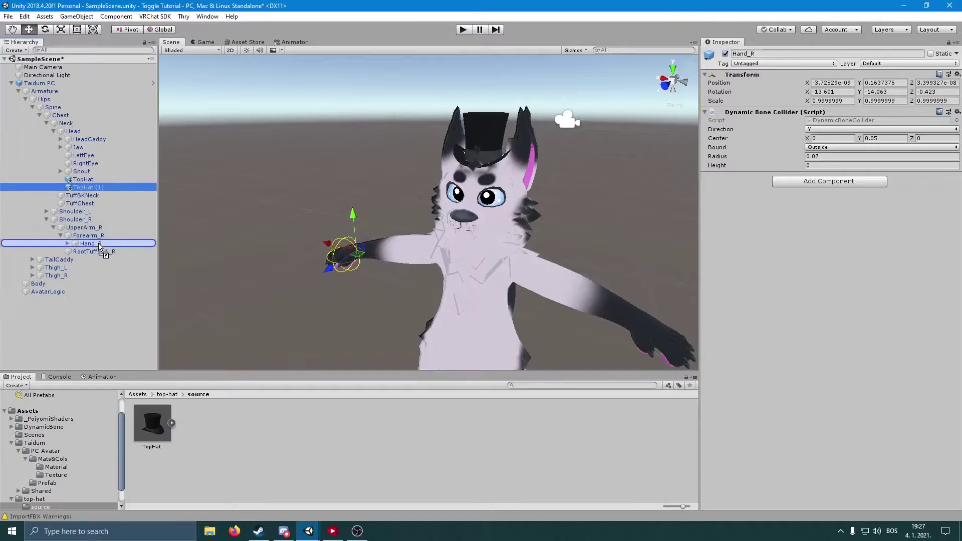
Move the duplicated hat from the head to the right hand, at about X -0.034, Y 0.045, Z -0.020
{"action": "left_click_drag", "start_coordinate": [451, 133], "coordinate": [341, 196]}
{"action": "right_click_drag", "start_coordinate": [341, 196], "coordinate": [358, 270]}
{"action": "key", "text": "w"}
{"action": "left_click_drag", "start_coordinate": [358, 271], "coordinate": [412, 288], "text": "alt"}
{"action": "right_click_drag", "start_coordinate": [412, 289], "coordinate": [400, 241]}
{"action": "left_click_drag", "start_coordinate": [475, 213], "coordinate": [447, 215]}
{"action": "left_click_drag", "start_coordinate": [477, 185], "coordinate": [382, 206]}
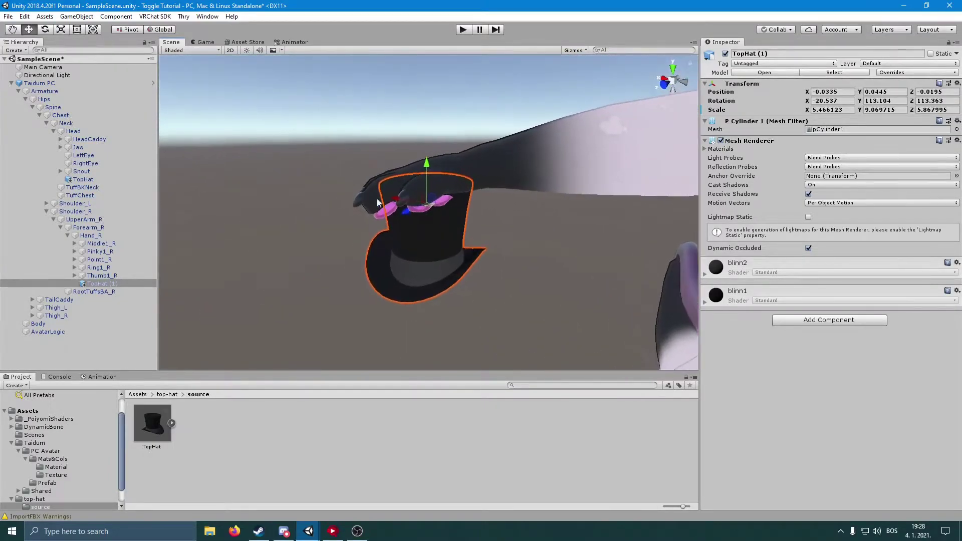
Rotate the hand's hat to about -10, 123, 46 degrees and shift it to about X 0.033, Y 0.152, Z -0.008
{"action": "left_click", "coordinate": [40, 30]}
{"action": "left_click_drag", "start_coordinate": [431, 172], "coordinate": [298, 207]}
{"action": "left_click", "coordinate": [28, 29]}
{"action": "key", "text": "e"}
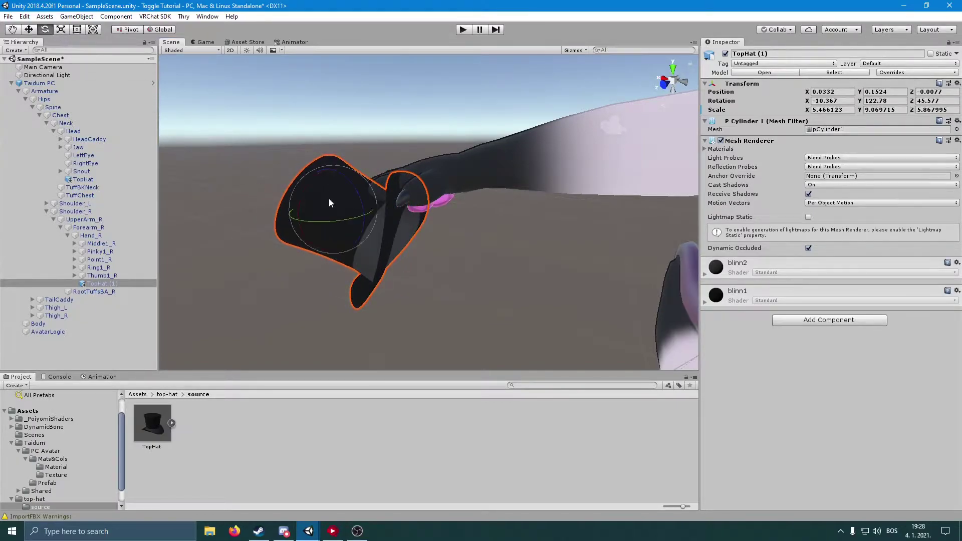
Turn the hand's hat further and lower it beneath the fingers to about X 0.007, Y 0.147, Z -0.045
{"action": "left_click_drag", "start_coordinate": [349, 185], "coordinate": [278, 167]}
{"action": "left_click", "coordinate": [29, 29]}
{"action": "left_click_drag", "start_coordinate": [303, 222], "coordinate": [314, 258]}
{"action": "left_click", "coordinate": [283, 256]}
{"action": "right_click_drag", "start_coordinate": [283, 256], "coordinate": [326, 235]}
{"action": "scroll", "coordinate": [351, 240], "scroll_direction": "down", "scroll_amount": 3}
{"action": "scroll", "coordinate": [417, 215], "scroll_direction": "up", "scroll_amount": 5}
{"action": "left_click", "coordinate": [326, 236]}
Orient the hat sideways under the palm at about -13, 94, 214 degrees, positioned near X -0.018, Y -0.007, Z -0.113
{"action": "left_click", "coordinate": [44, 29]}
{"action": "left_click_drag", "start_coordinate": [296, 207], "coordinate": [397, 225]}
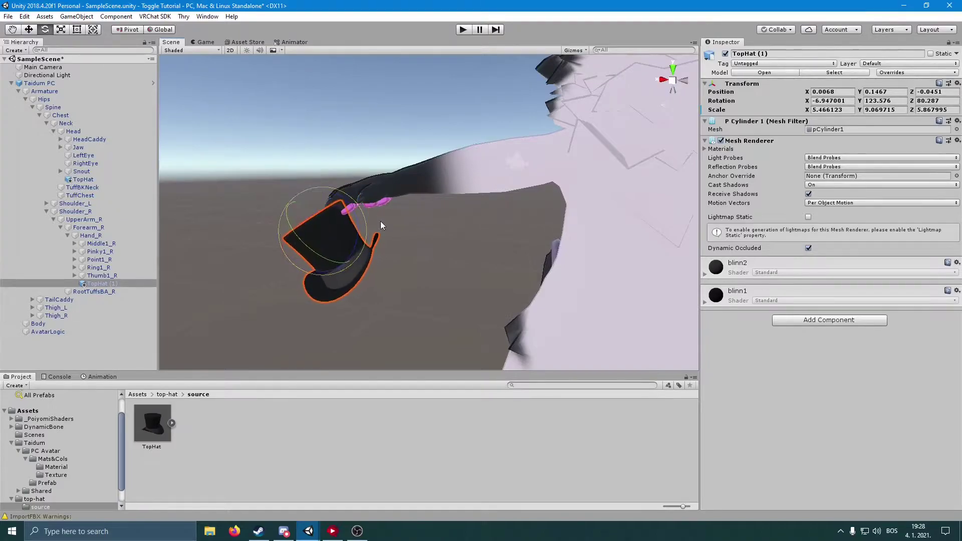
{"action": "left_click_drag", "start_coordinate": [336, 205], "coordinate": [356, 258]}
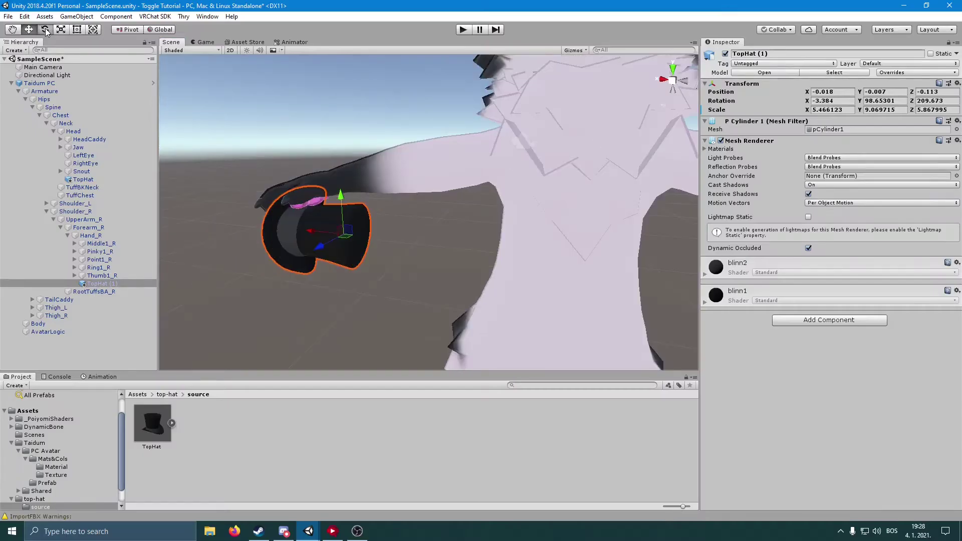
{"action": "left_click_drag", "start_coordinate": [330, 244], "coordinate": [326, 266]}
{"action": "left_click", "coordinate": [270, 272]}
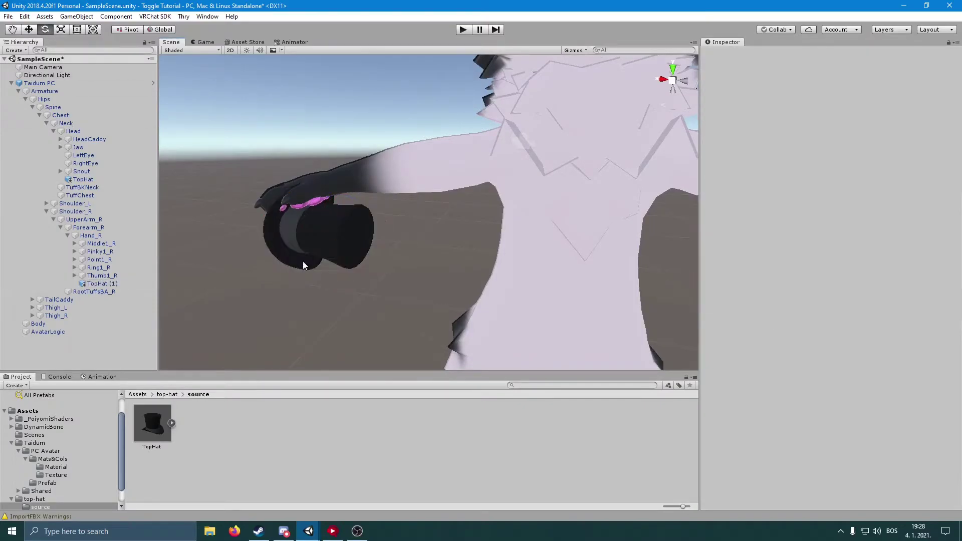
Deactivate the duplicated top hat attached to the right hand
{"action": "scroll", "coordinate": [366, 265], "scroll_direction": "down", "scroll_amount": 4}
{"action": "scroll", "coordinate": [351, 269], "scroll_direction": "down", "scroll_amount": 3}
{"action": "left_click", "coordinate": [322, 269]}
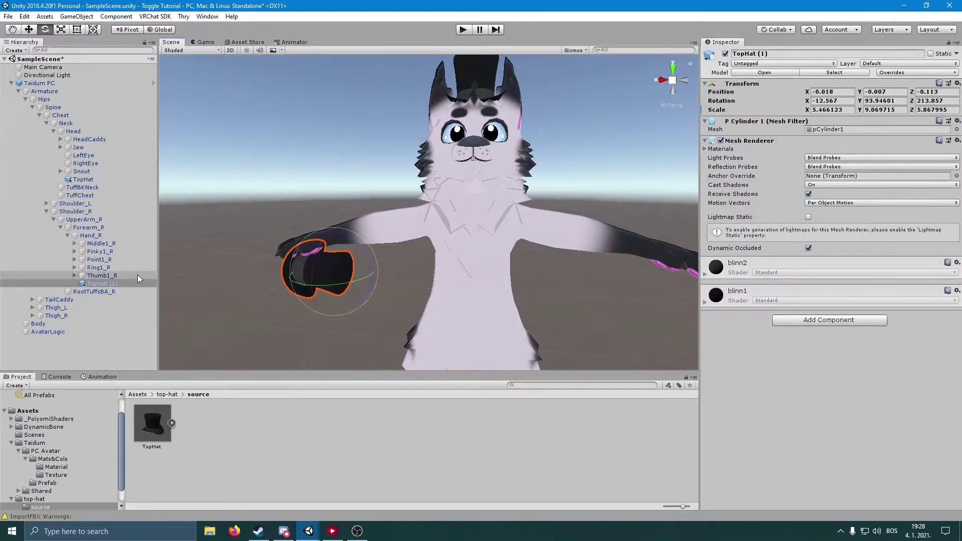
{"action": "left_click", "coordinate": [725, 53]}
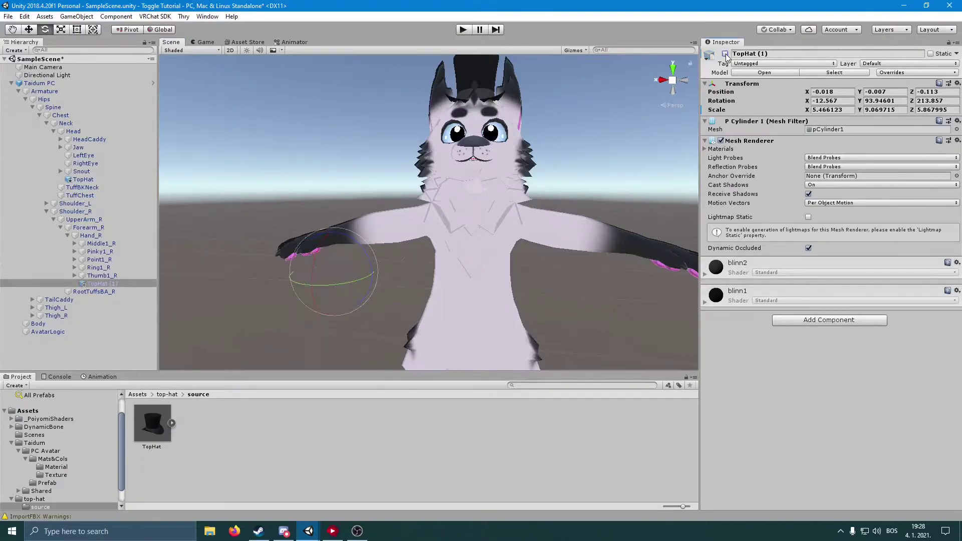
{"action": "scroll", "coordinate": [433, 208], "scroll_direction": "down", "scroll_amount": 2}
{"action": "right_click_drag", "start_coordinate": [512, 208], "coordinate": [527, 212]}
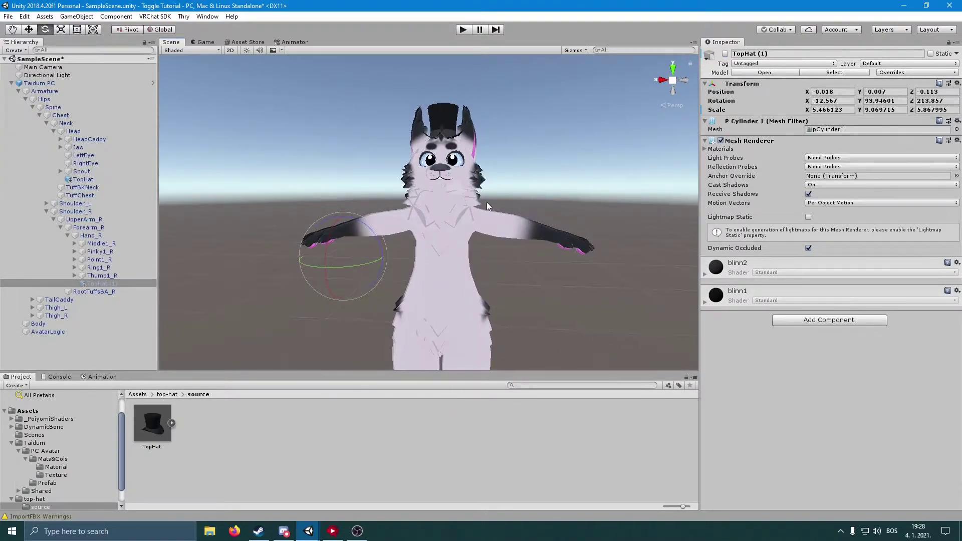
Duplicate the Taidum PC avatar and deactivate the original
{"action": "left_click", "coordinate": [65, 84]}
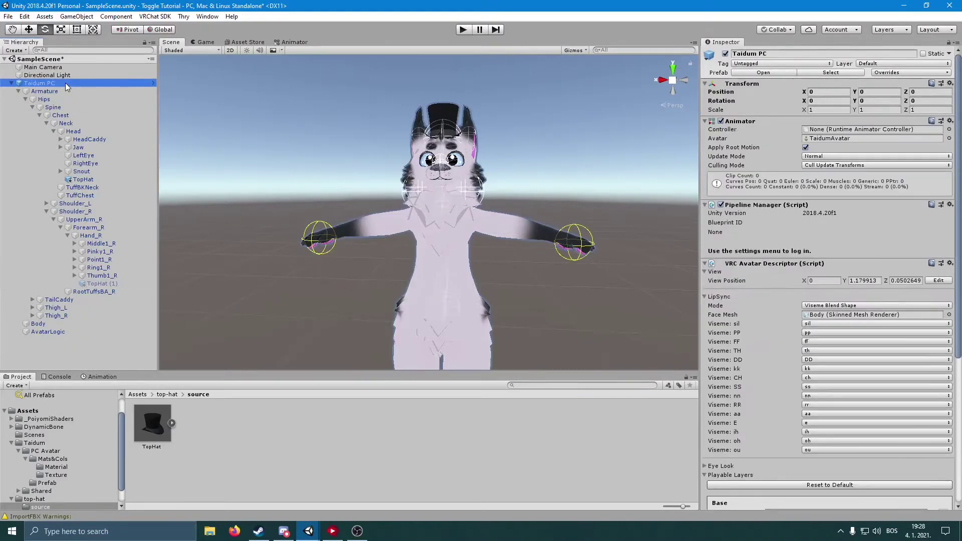
{"action": "key", "text": "ctrl+d"}
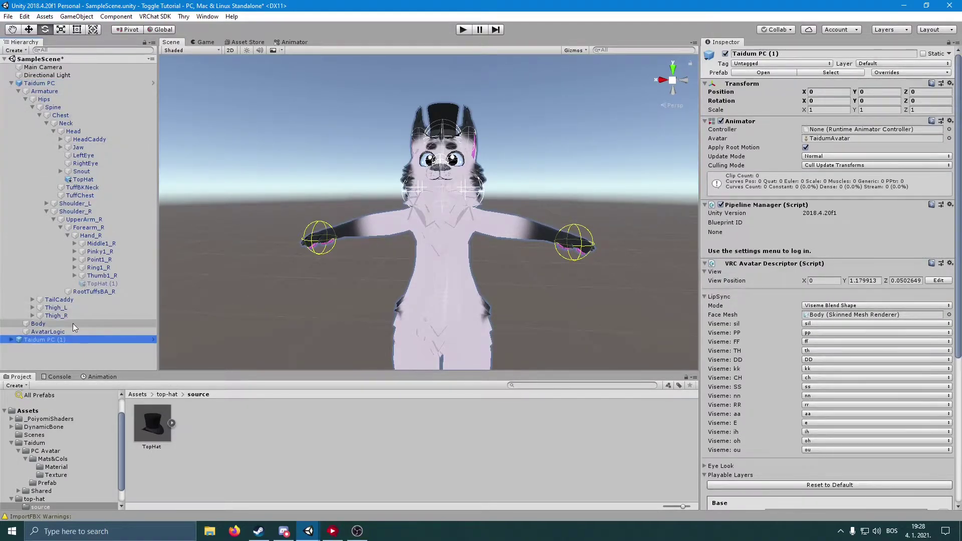
{"action": "left_click", "coordinate": [63, 83]}
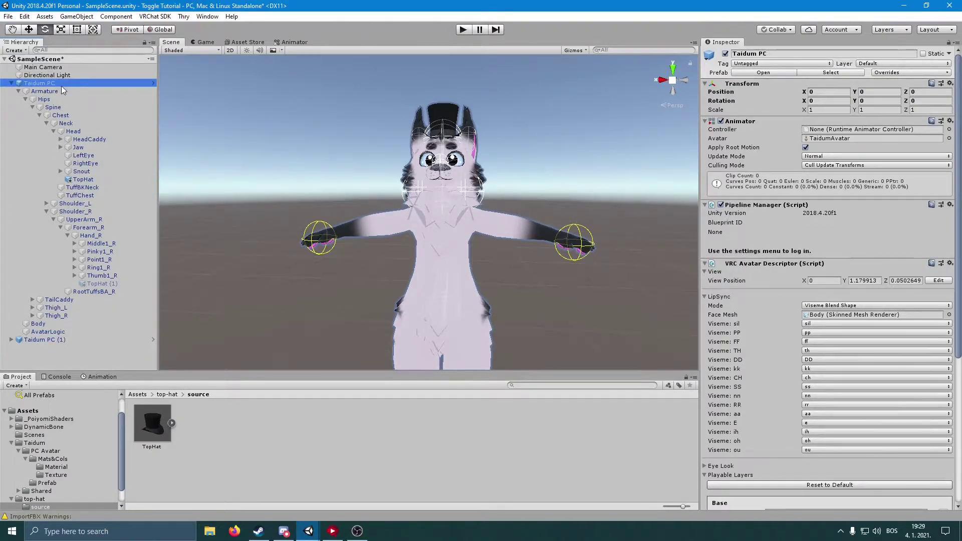
{"action": "left_click", "coordinate": [11, 83]}
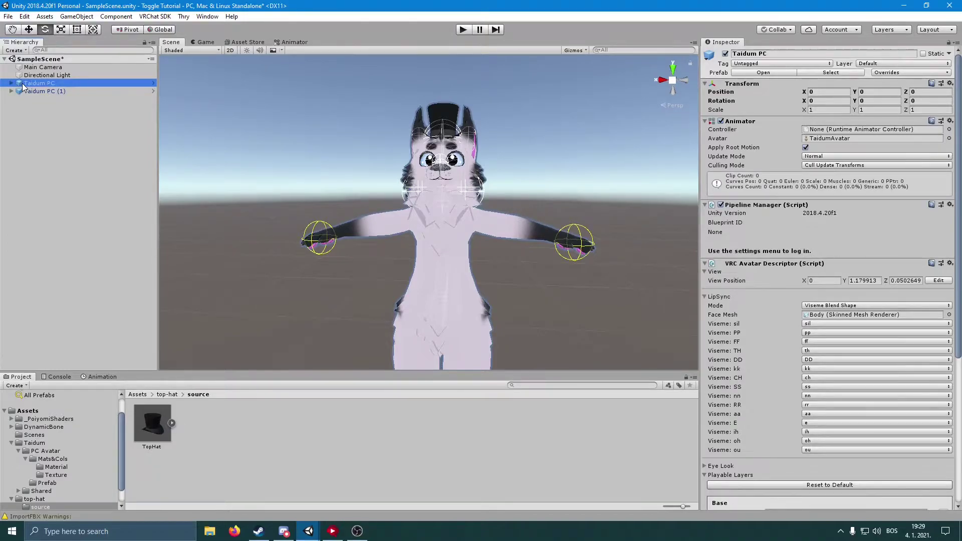
{"action": "left_click", "coordinate": [725, 55]}
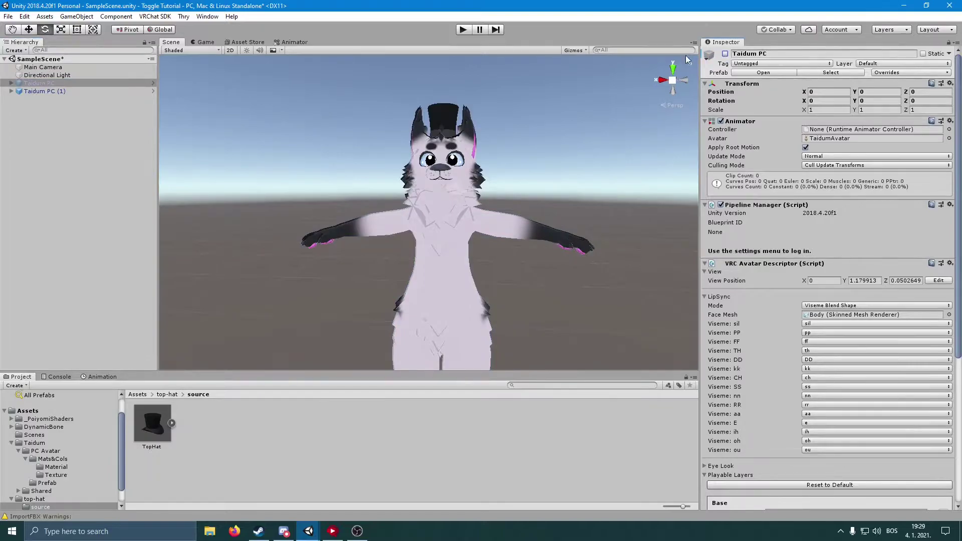
Show the Animation window for the duplicated avatar and expand its armature down to the Neck bone's children
{"action": "left_click", "coordinate": [87, 91]}
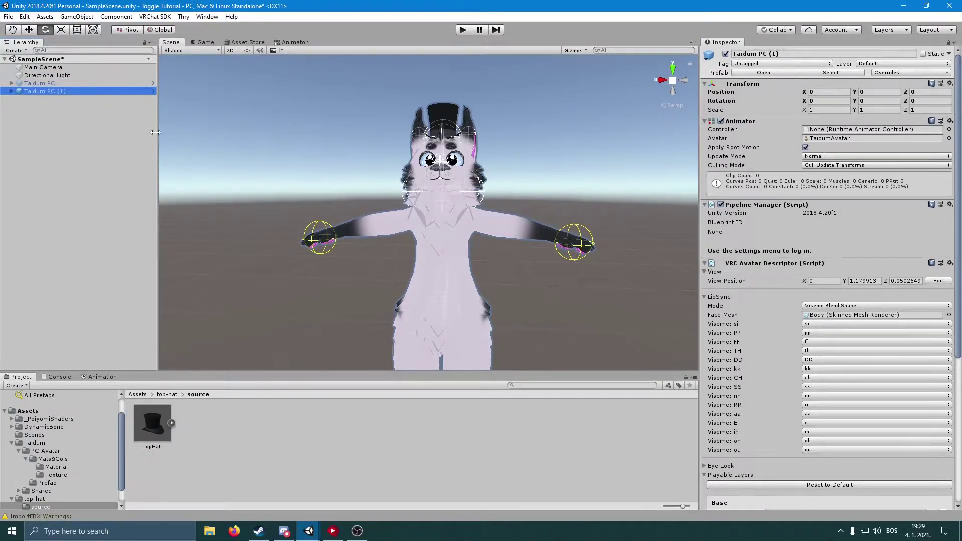
{"action": "left_click", "coordinate": [103, 377]}
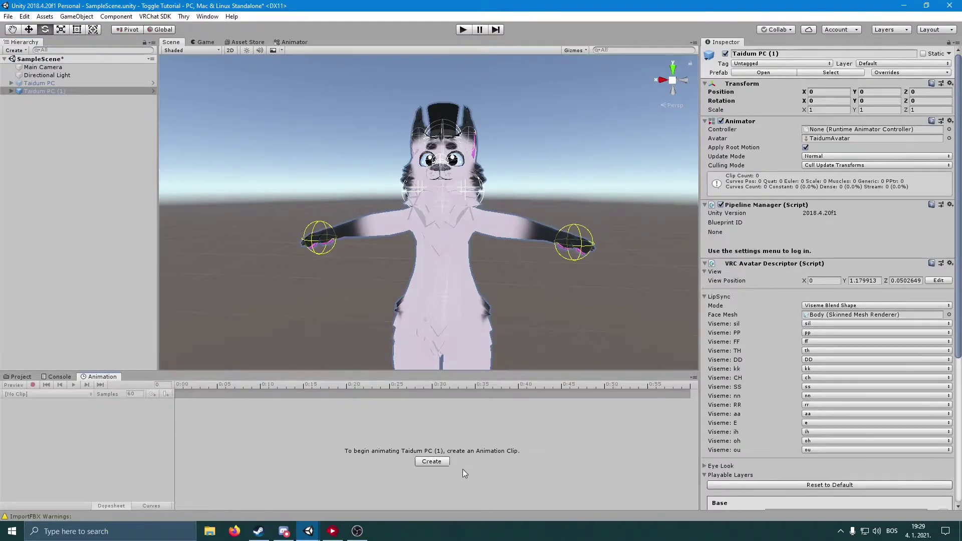
{"action": "left_click", "coordinate": [12, 92]}
{"action": "left_click", "coordinate": [18, 100]}
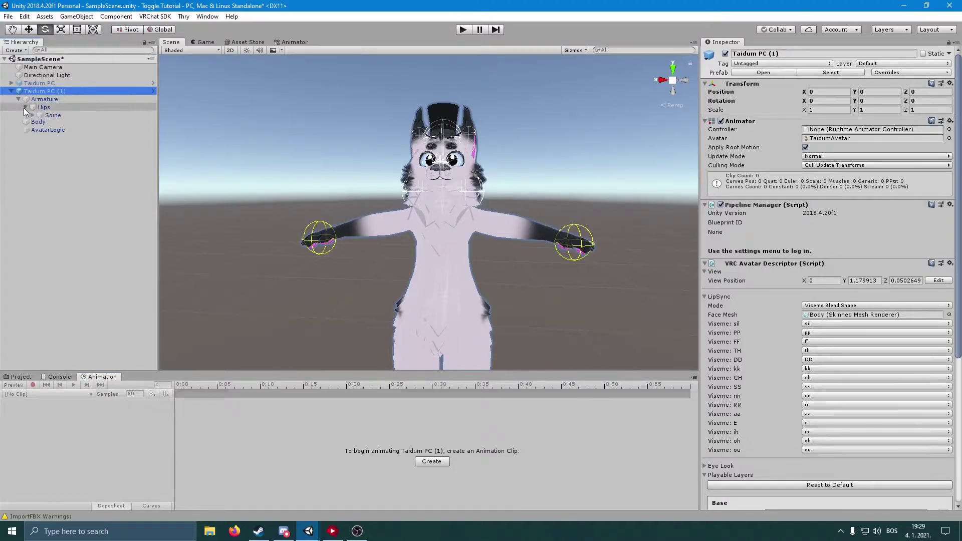
{"action": "left_click", "coordinate": [24, 107]}
{"action": "left_click", "coordinate": [31, 116]}
{"action": "left_click", "coordinate": [39, 124]}
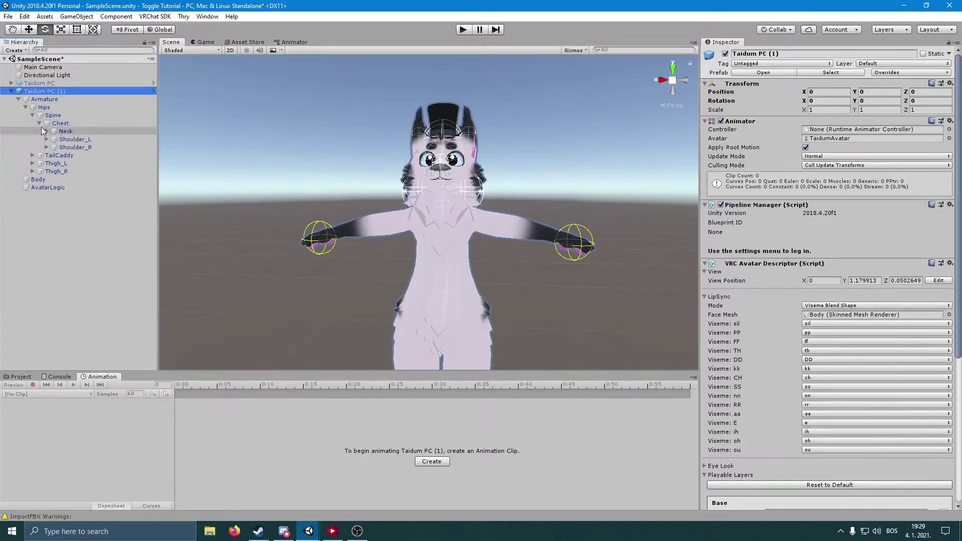
{"action": "left_click", "coordinate": [47, 131]}
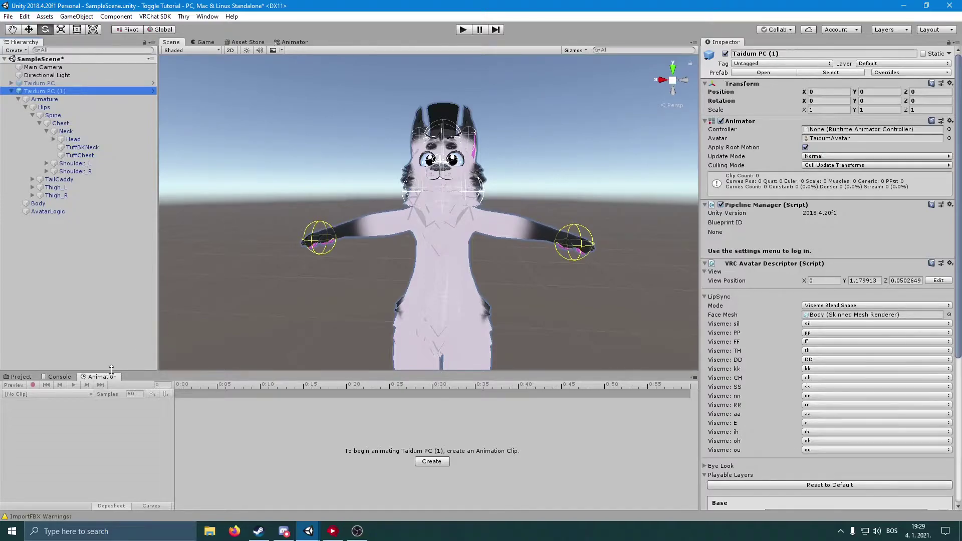
Create an animation clip named "Top hat off" for the duplicated avatar in the top-hat source folder
{"action": "left_click", "coordinate": [428, 462]}
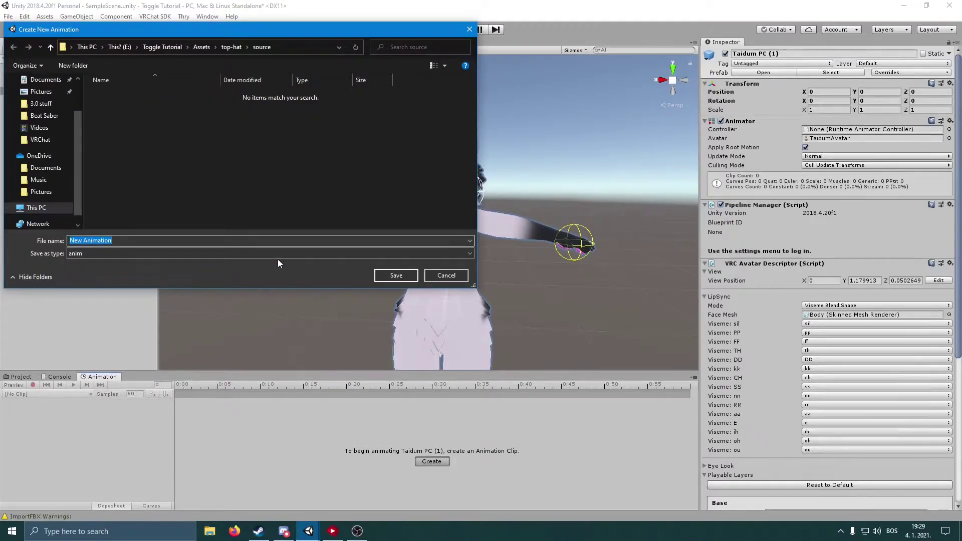
{"action": "left_click", "coordinate": [129, 240]}
{"action": "key", "text": "ctrl+a"}
{"action": "type", "text": "Top"}
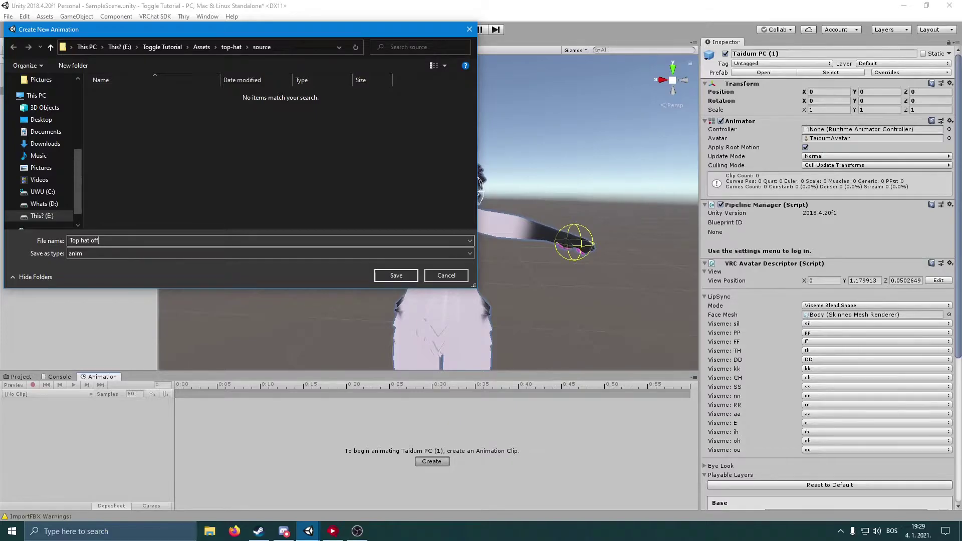
{"action": "scroll", "coordinate": [23, 200], "scroll_direction": "up", "scroll_amount": 5}
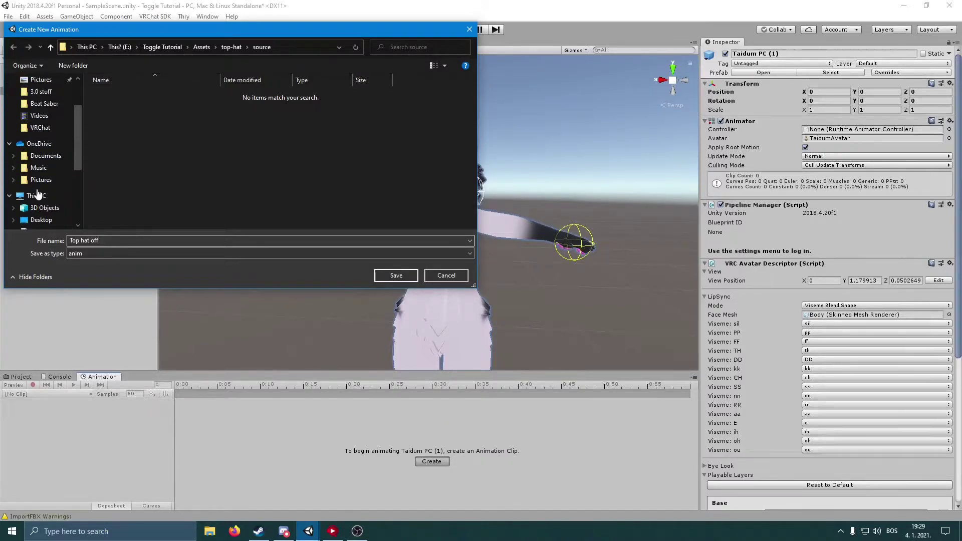
{"action": "left_click", "coordinate": [395, 275]}
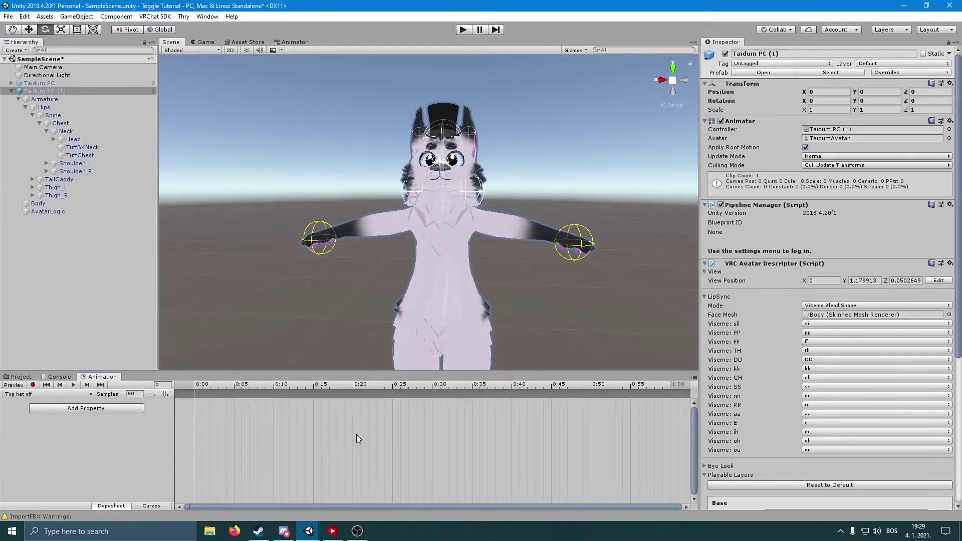
Start recording keyframes in the "Top hat off" clip and key the TopHat under the Head bone as inactive
{"action": "right_click_drag", "start_coordinate": [373, 338], "coordinate": [388, 332]}
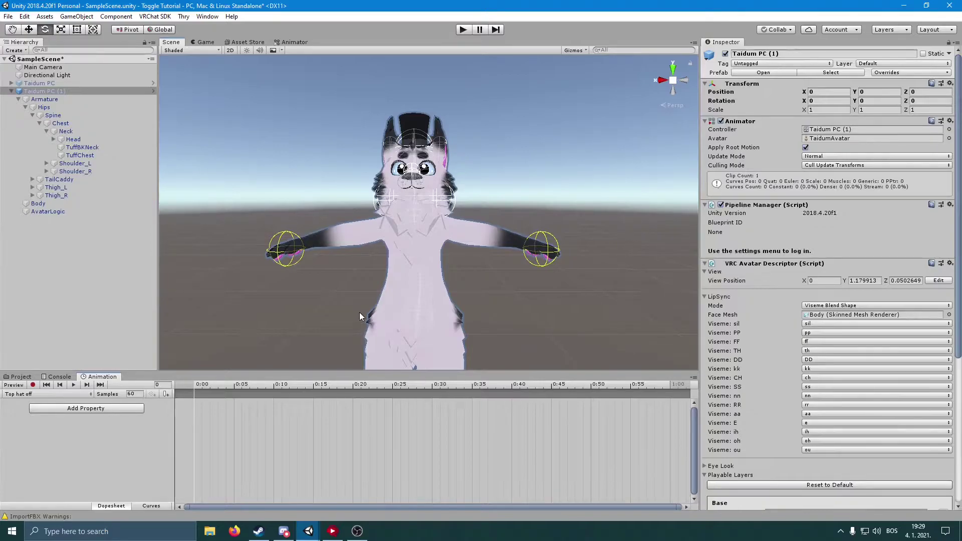
{"action": "left_click", "coordinate": [33, 384]}
{"action": "mouse_move", "coordinate": [490, 257]}
{"action": "right_mouse_down"}
{"action": "mouse_move", "coordinate": [493, 287]}
{"action": "mouse_move", "coordinate": [508, 257]}
{"action": "right_mouse_up"}
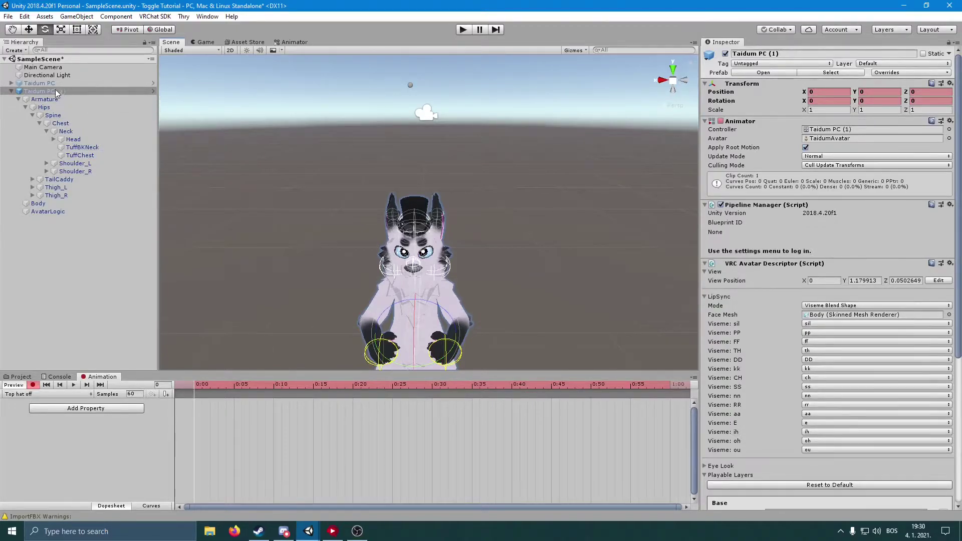
{"action": "left_click", "coordinate": [54, 140]}
{"action": "left_click", "coordinate": [83, 188]}
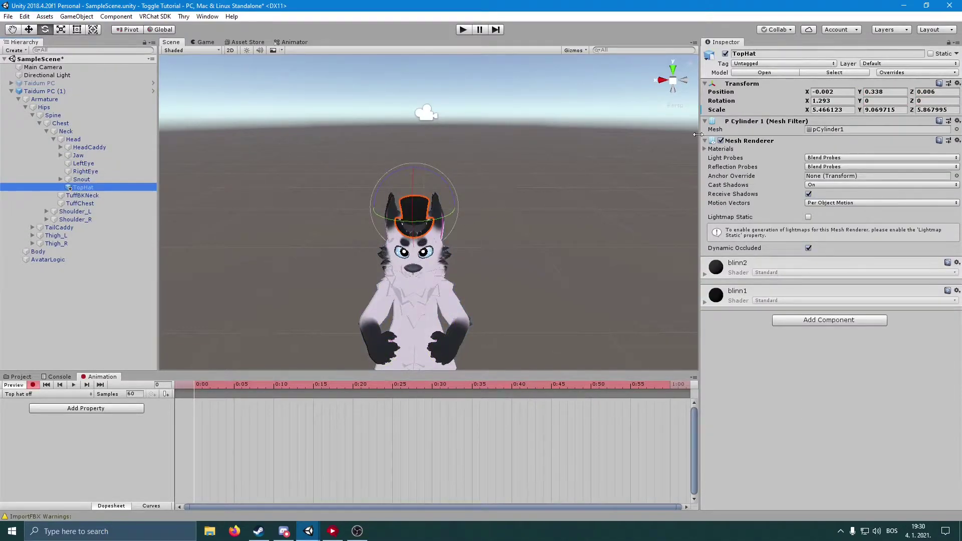
{"action": "left_click", "coordinate": [724, 54]}
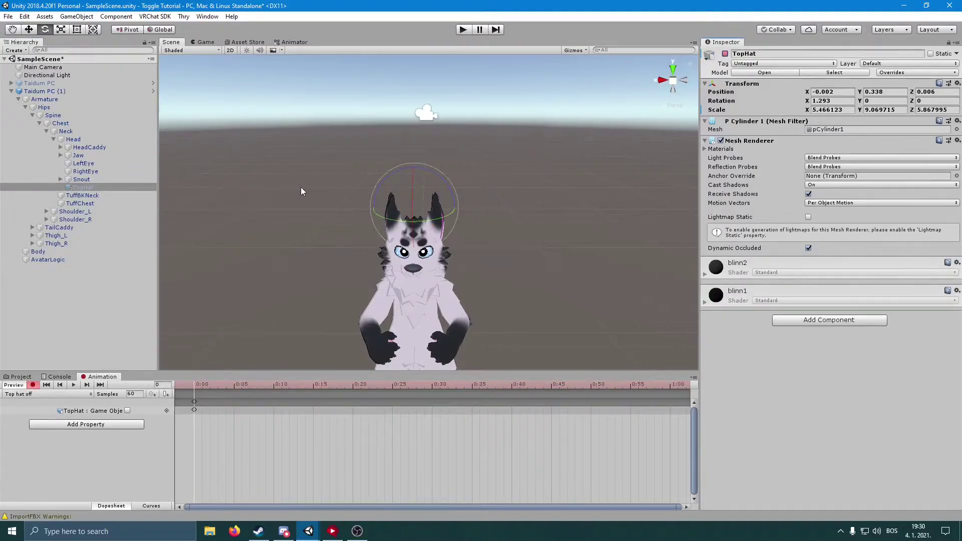
Key TopHat (1) under Hand_R as active in the "Top hat off" clip and end the keyframe recording
{"action": "left_click", "coordinate": [46, 219]}
{"action": "left_click", "coordinate": [53, 227]}
{"action": "left_click", "coordinate": [61, 236]}
{"action": "left_click", "coordinate": [68, 244]}
{"action": "left_click", "coordinate": [99, 292]}
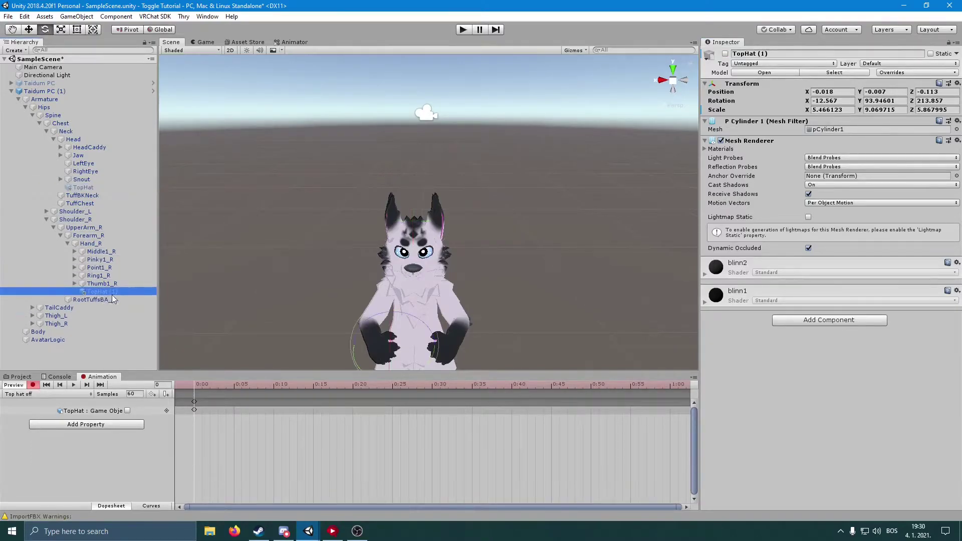
{"action": "left_click", "coordinate": [725, 53]}
{"action": "right_click_drag", "start_coordinate": [523, 190], "coordinate": [521, 225]}
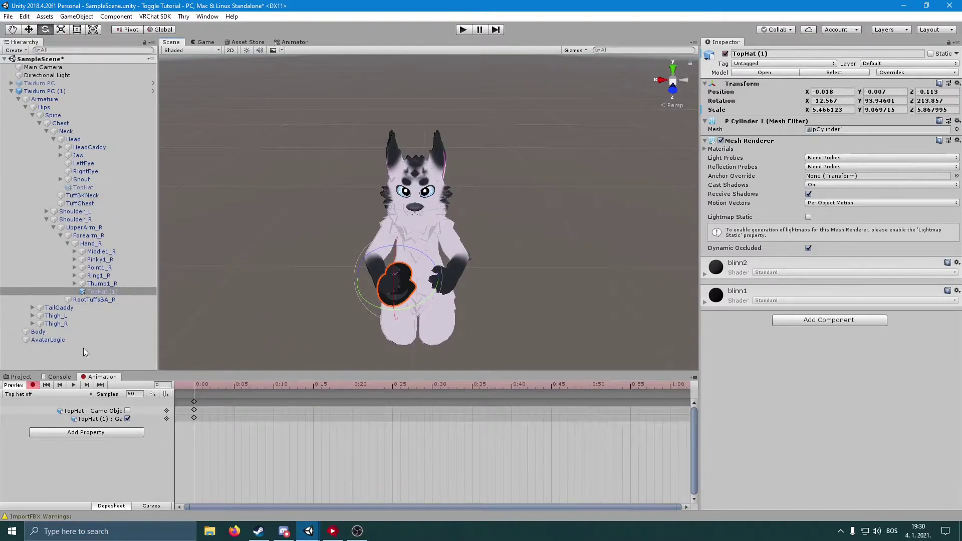
{"action": "left_click", "coordinate": [33, 385]}
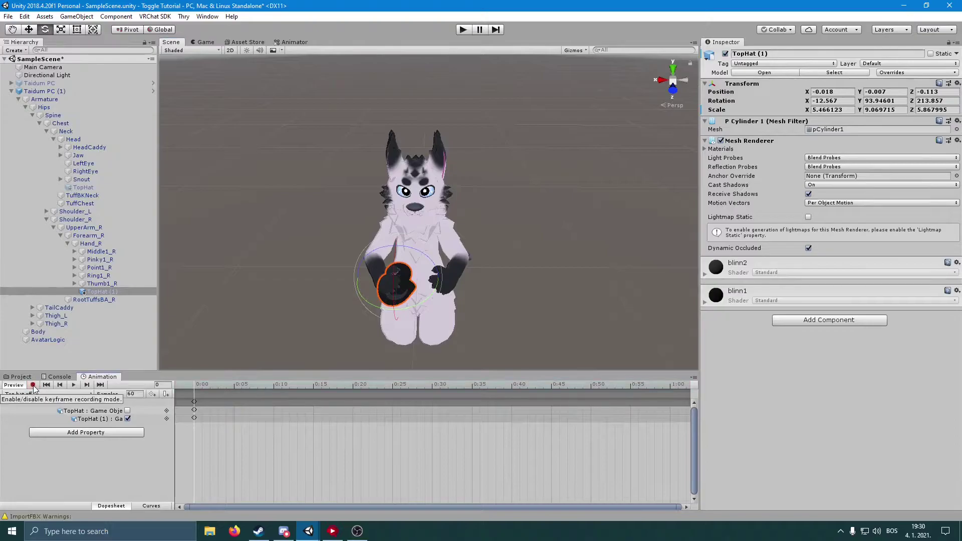
Delete the Taidum PC (1) animator controller from the top-hat source folder
{"action": "scroll", "coordinate": [281, 311], "scroll_direction": "down", "scroll_amount": 3}
{"action": "right_click_drag", "start_coordinate": [315, 293], "coordinate": [313, 296]}
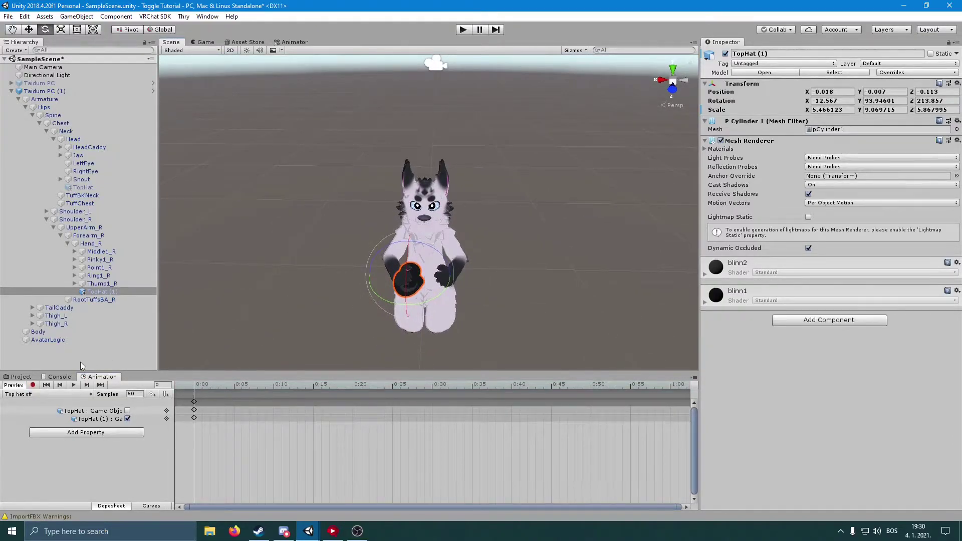
{"action": "left_click", "coordinate": [19, 376]}
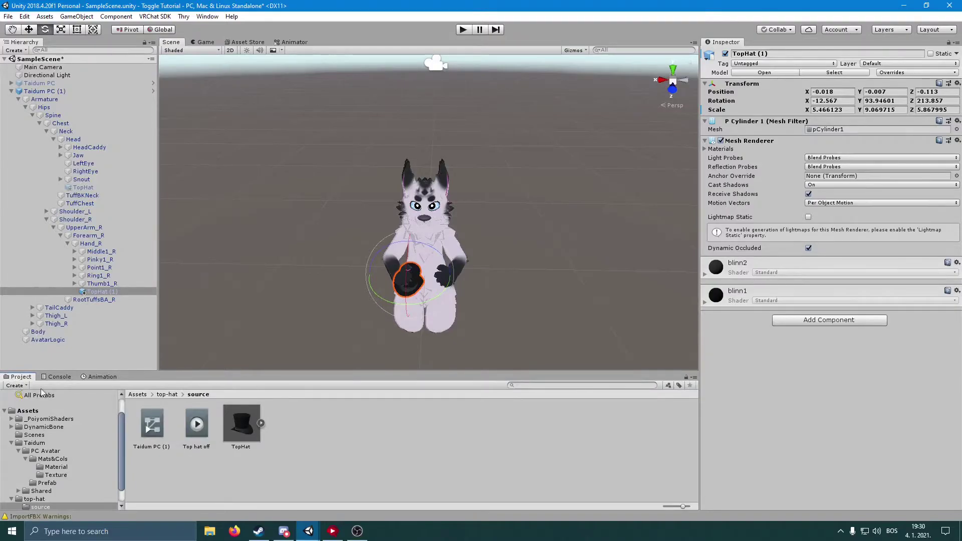
{"action": "left_click", "coordinate": [154, 427]}
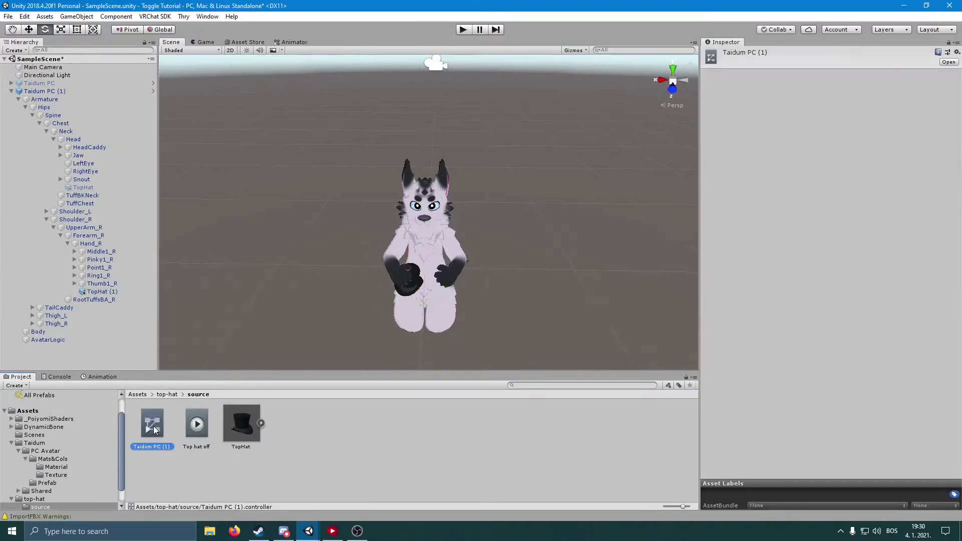
{"action": "key", "text": "Delete"}
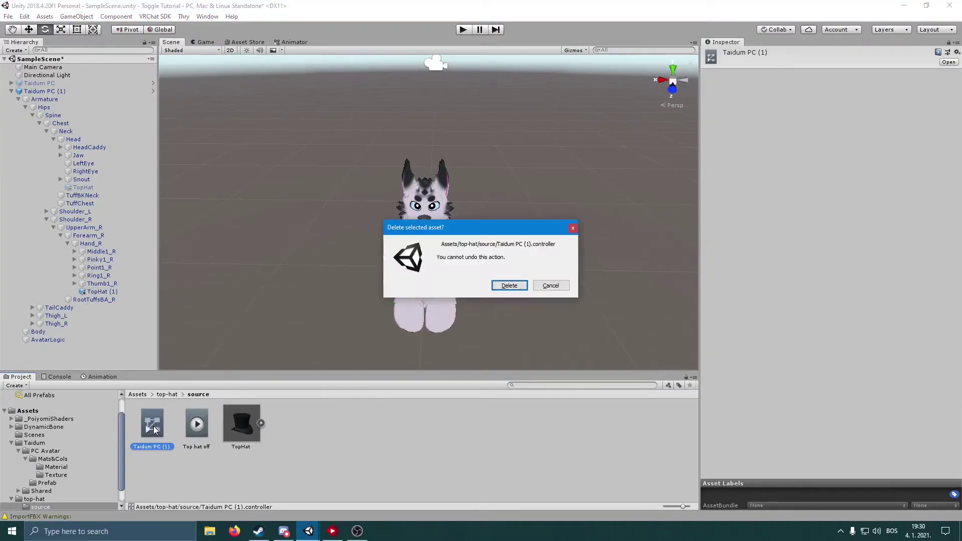
{"action": "left_click", "coordinate": [515, 288]}
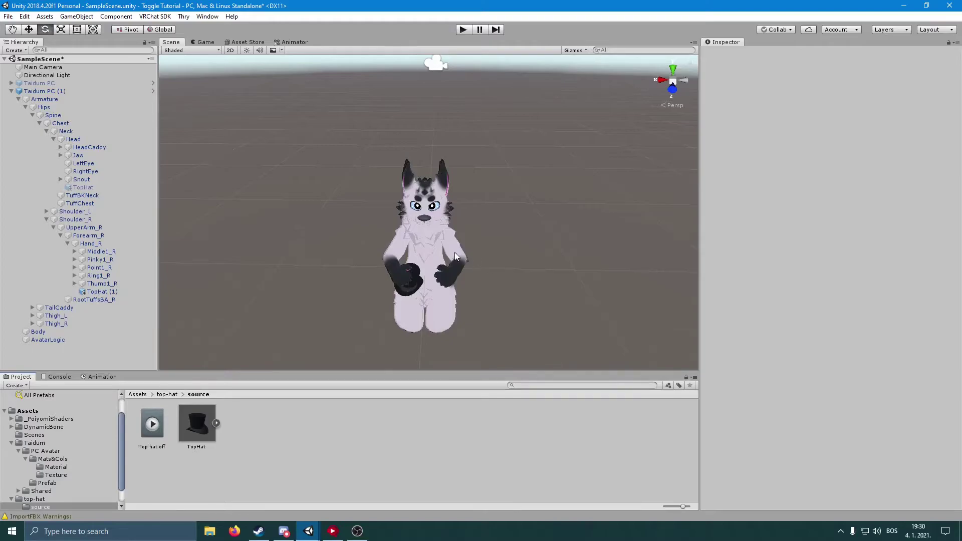
{"action": "right_click_drag", "start_coordinate": [390, 239], "coordinate": [384, 232]}
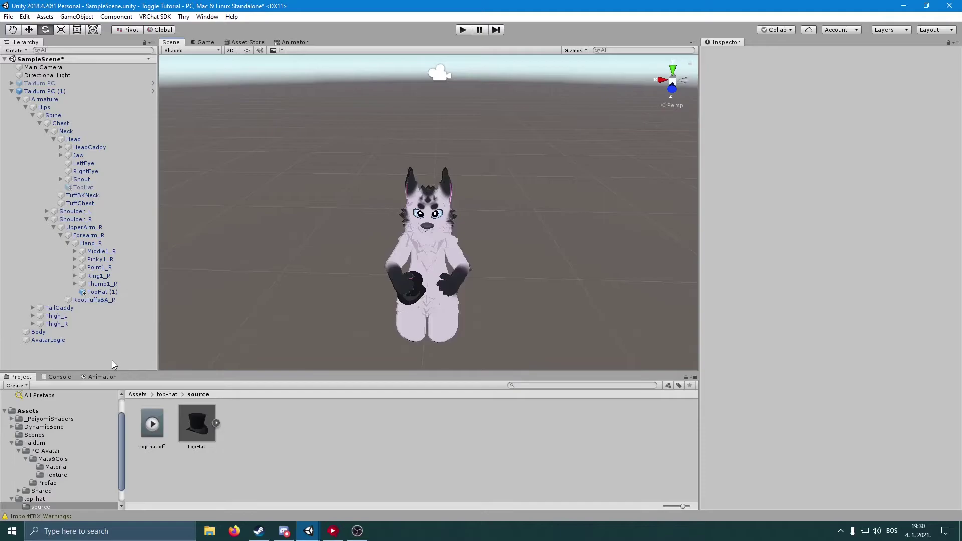
Create an animation clip named "top hat on" for the duplicated avatar in the top-hat source folder
{"action": "left_click", "coordinate": [100, 377]}
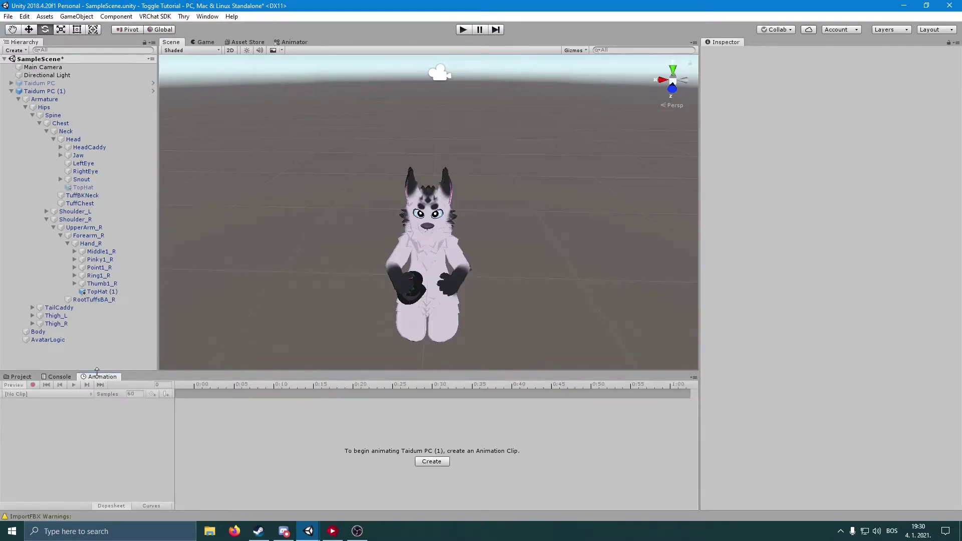
{"action": "left_click", "coordinate": [431, 462]}
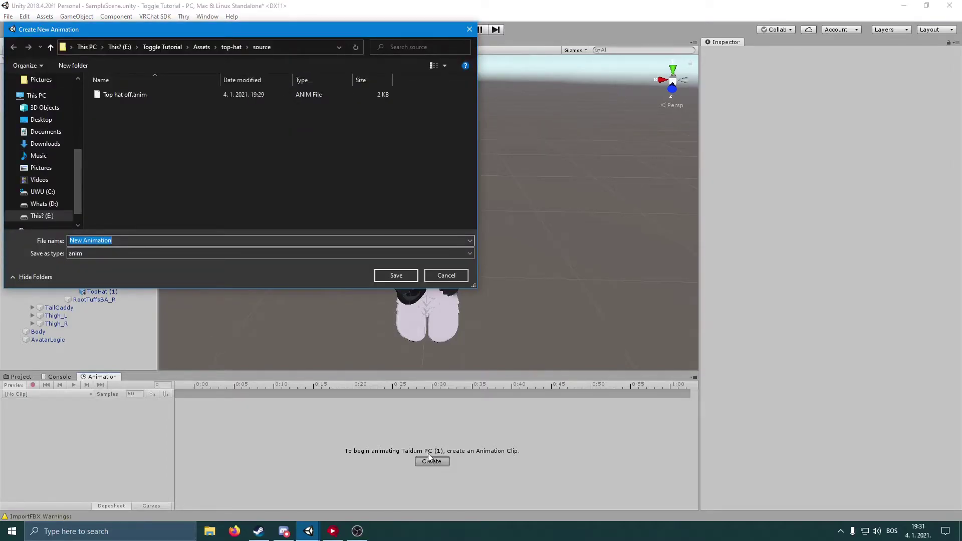
{"action": "type", "text": "top haf o"}
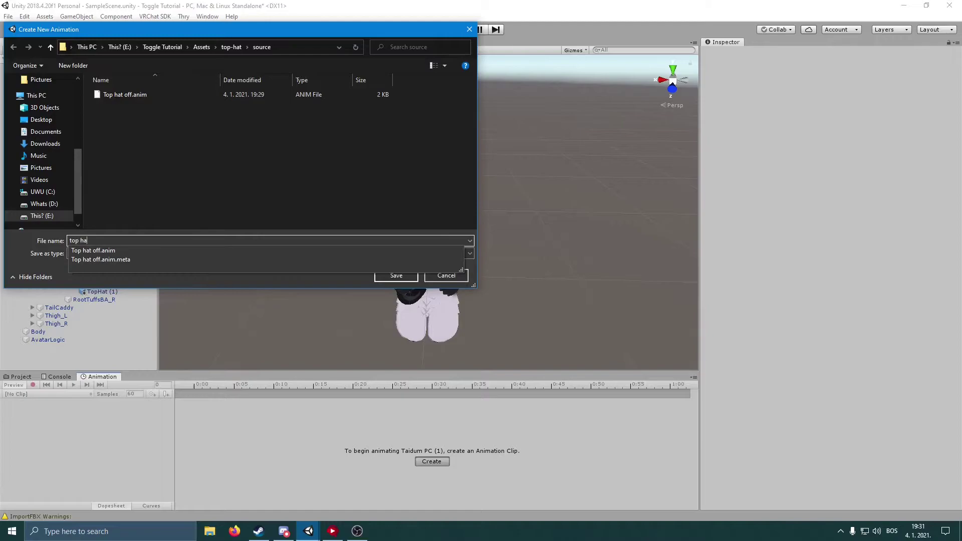
{"action": "key", "text": "BackSpace"}
{"action": "key", "text": "BackSpace"}
{"action": "key", "text": "BackSpace"}
{"action": "type", "text": "t on"}
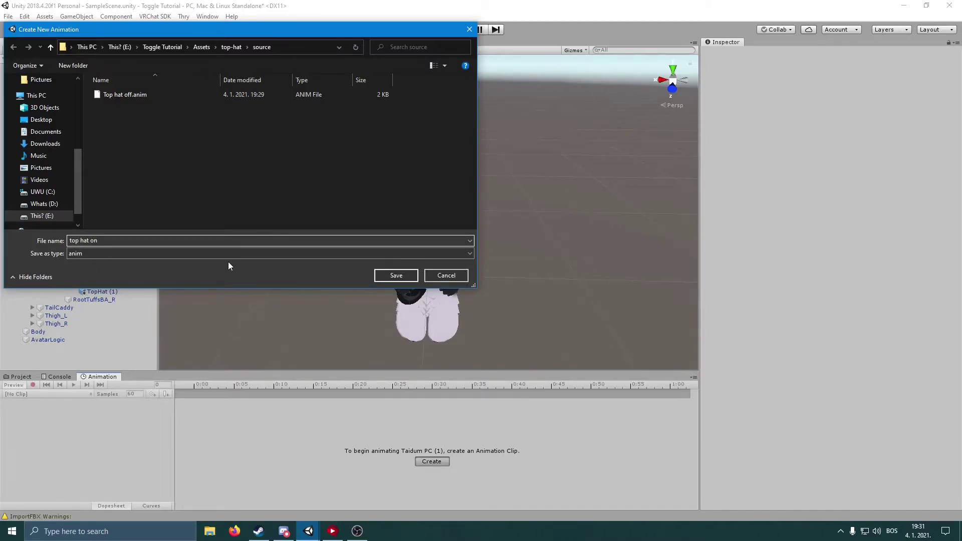
{"action": "left_click", "coordinate": [403, 275]}
Record the "top hat on" clip with TopHat (1) on the hand inactive and the TopHat on the head active
{"action": "right_click_drag", "start_coordinate": [482, 298], "coordinate": [483, 270]}
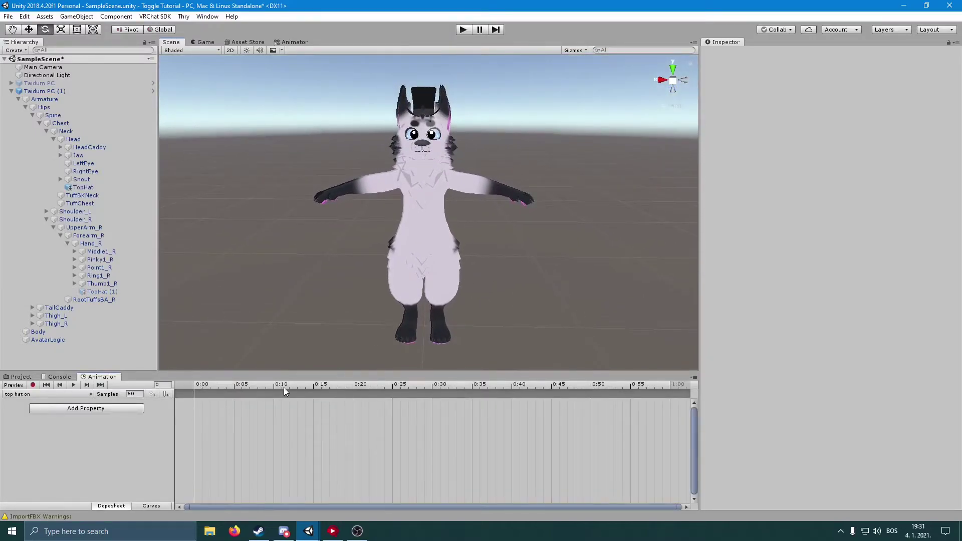
{"action": "left_click", "coordinate": [33, 384]}
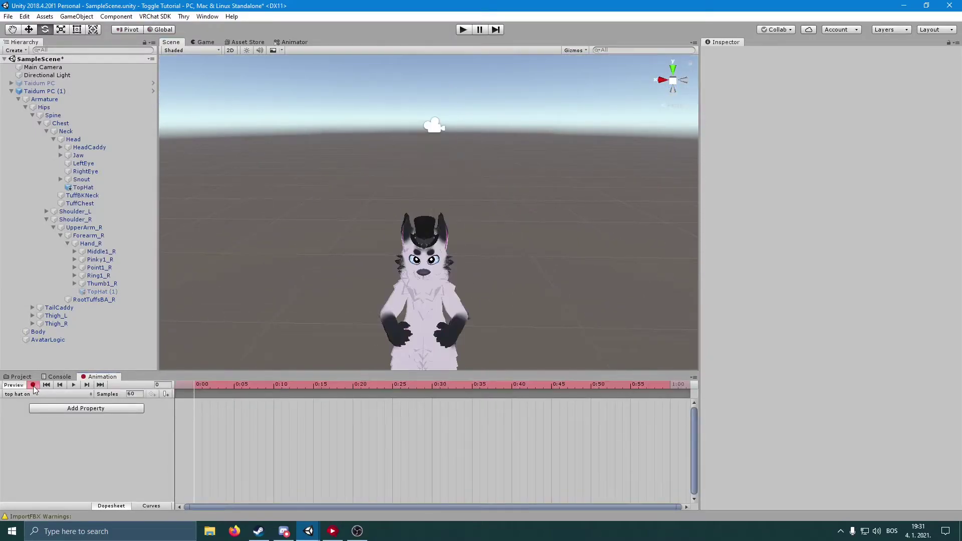
{"action": "left_click", "coordinate": [102, 292]}
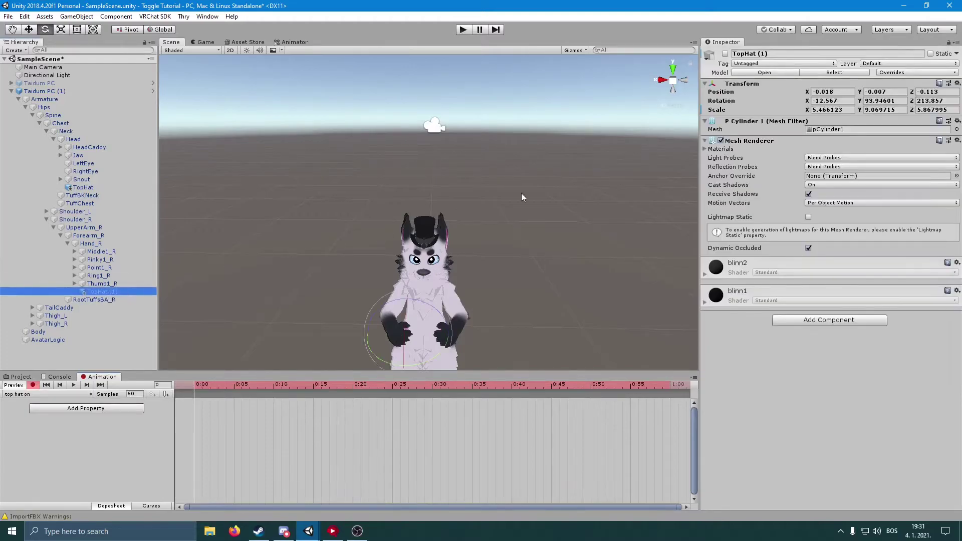
{"action": "left_click", "coordinate": [725, 54]}
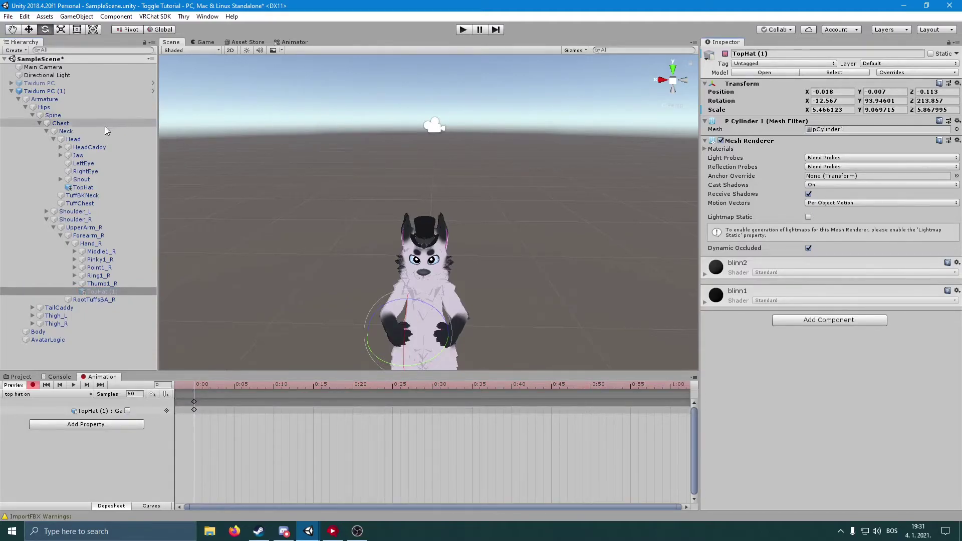
{"action": "left_click", "coordinate": [88, 187]}
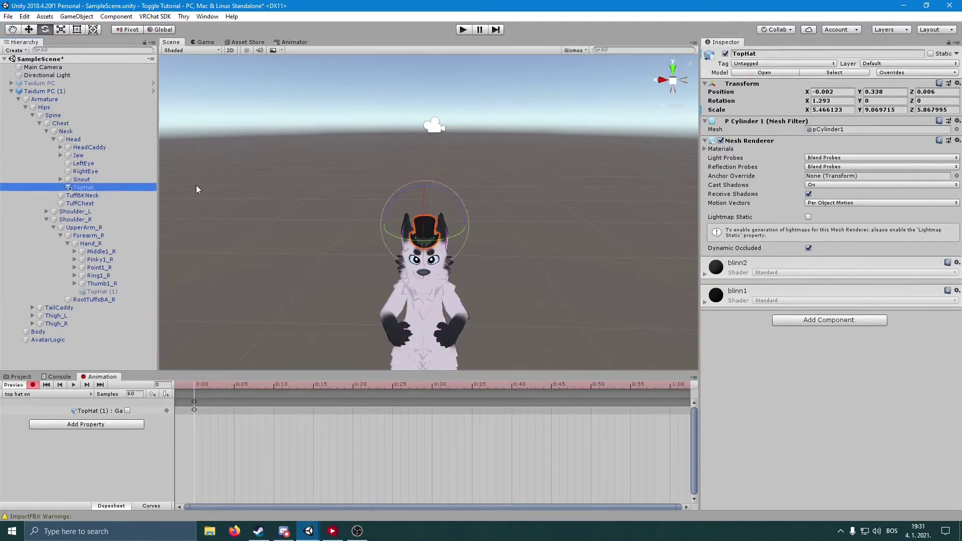
{"action": "left_click", "coordinate": [725, 53]}
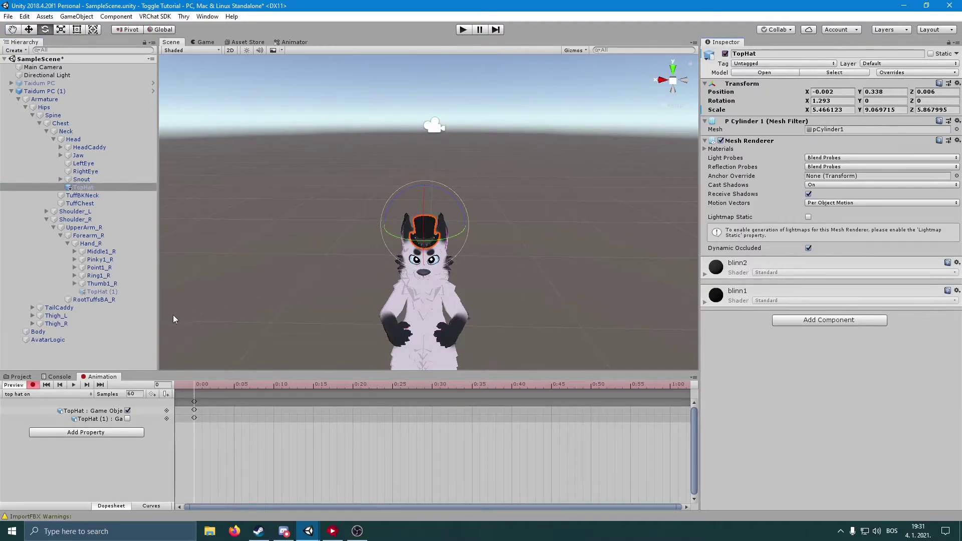
{"action": "left_click", "coordinate": [33, 385]}
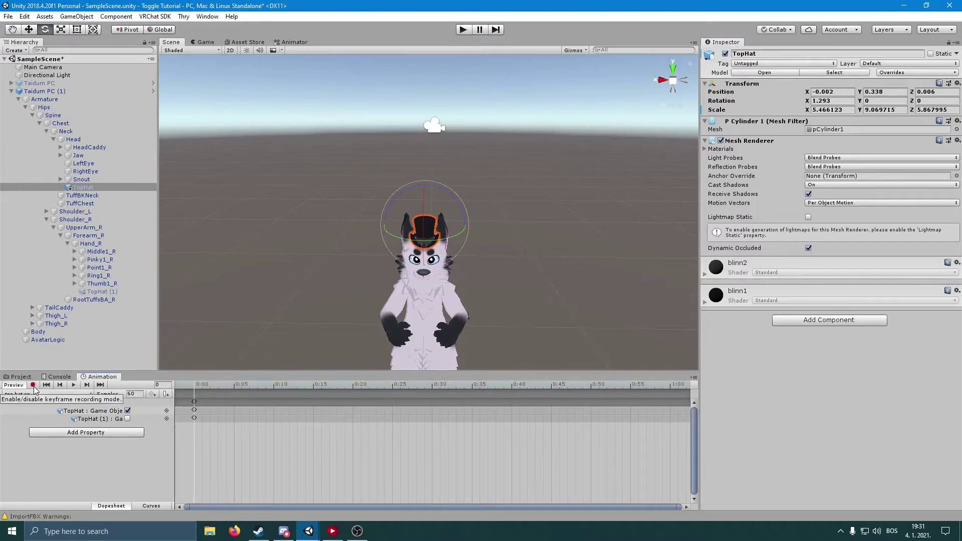
Remove the newly generated Taidum PC (1) animator controller from the source folder, keeping both clips
{"action": "left_click", "coordinate": [20, 377]}
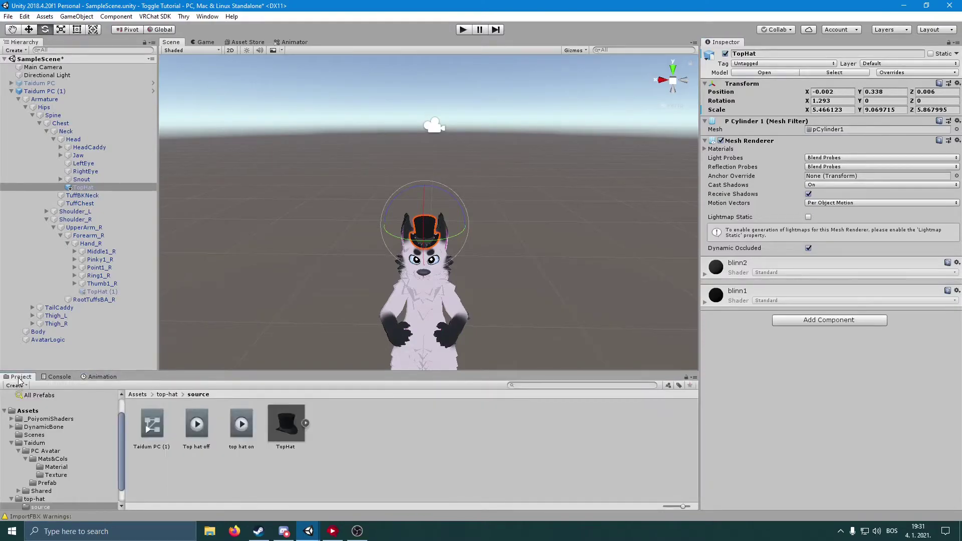
{"action": "left_click", "coordinate": [153, 426]}
{"action": "key", "text": "Delete"}
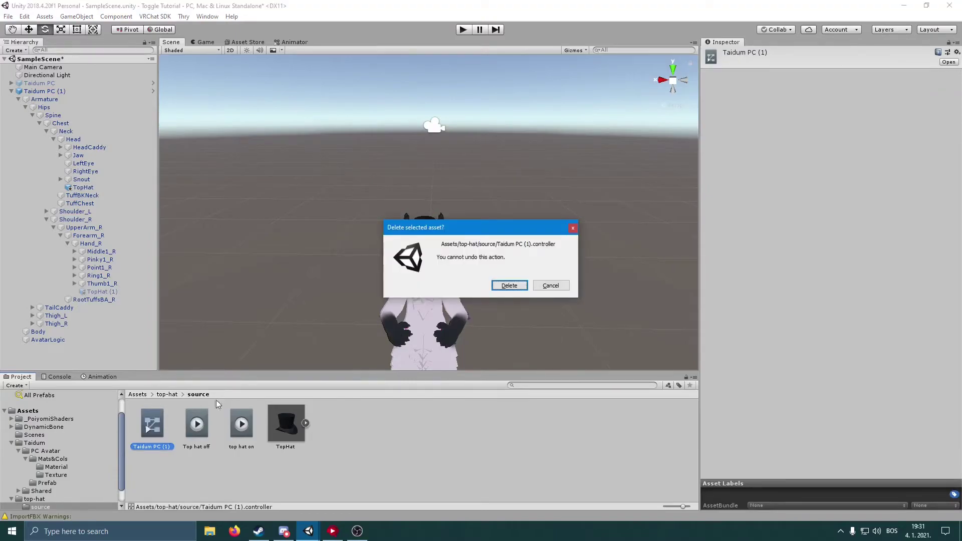
{"action": "left_click", "coordinate": [506, 285]}
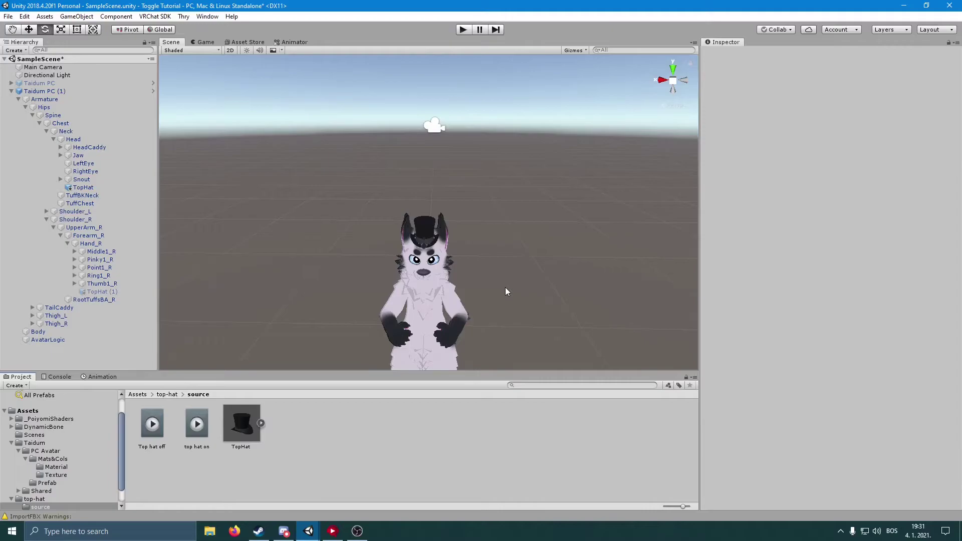
Collapse and deactivate the duplicated avatar Taidum PC (1), and reactivate the original Taidum PC
{"action": "left_click", "coordinate": [118, 90]}
{"action": "left_click", "coordinate": [12, 91]}
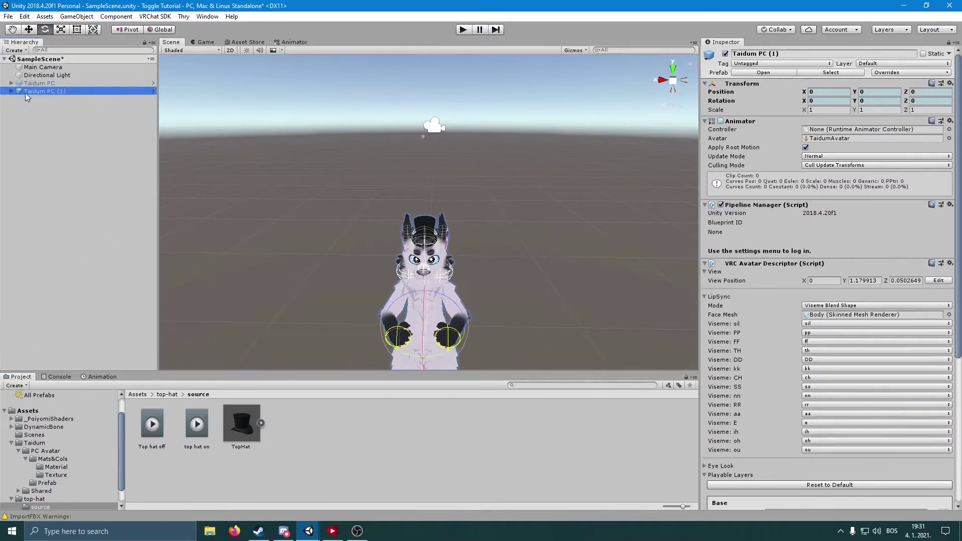
{"action": "left_click", "coordinate": [725, 54]}
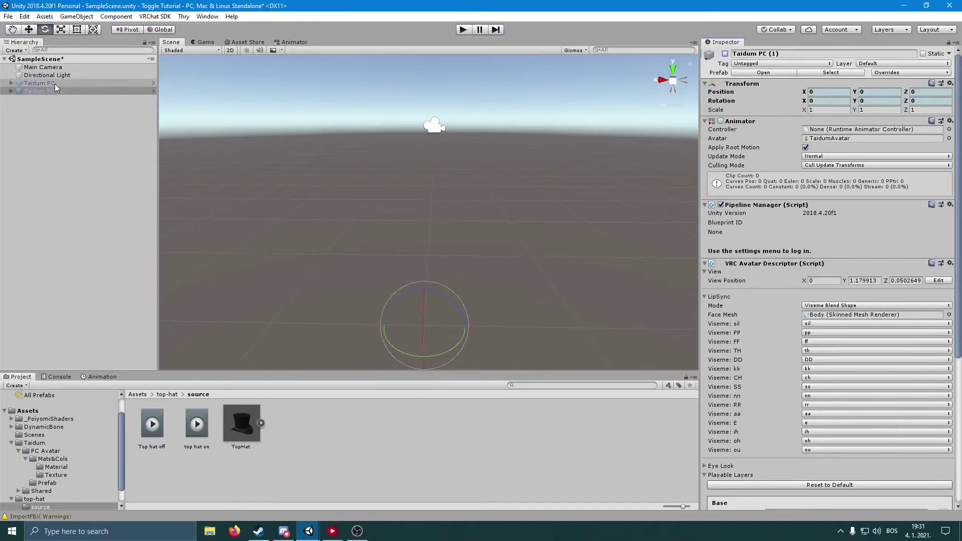
{"action": "left_click", "coordinate": [55, 83]}
{"action": "left_click", "coordinate": [725, 53]}
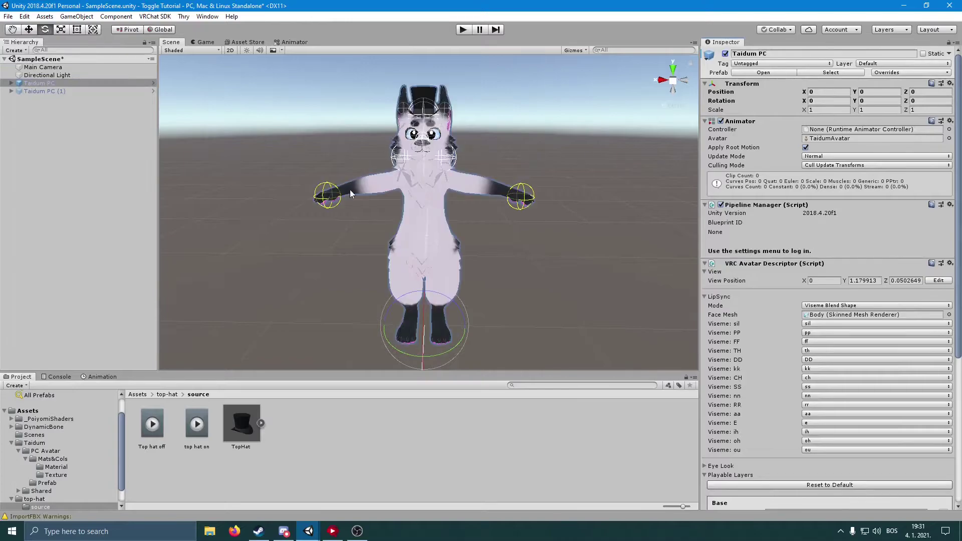
Locate the FX controller assigned in the avatar descriptor's playable layers and open it in the Animator
{"action": "right_click_drag", "start_coordinate": [440, 243], "coordinate": [491, 239]}
{"action": "scroll", "coordinate": [515, 232], "scroll_direction": "up", "scroll_amount": 5}
{"action": "scroll", "coordinate": [477, 246], "scroll_direction": "down", "scroll_amount": 6}
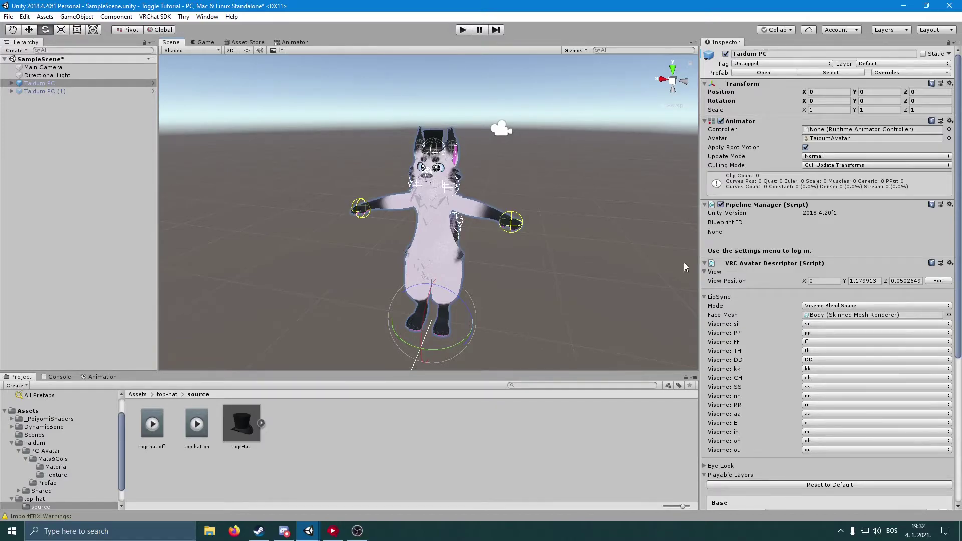
{"action": "scroll", "coordinate": [828, 281], "scroll_direction": "down", "scroll_amount": 5}
{"action": "scroll", "coordinate": [827, 281], "scroll_direction": "down", "scroll_amount": 3}
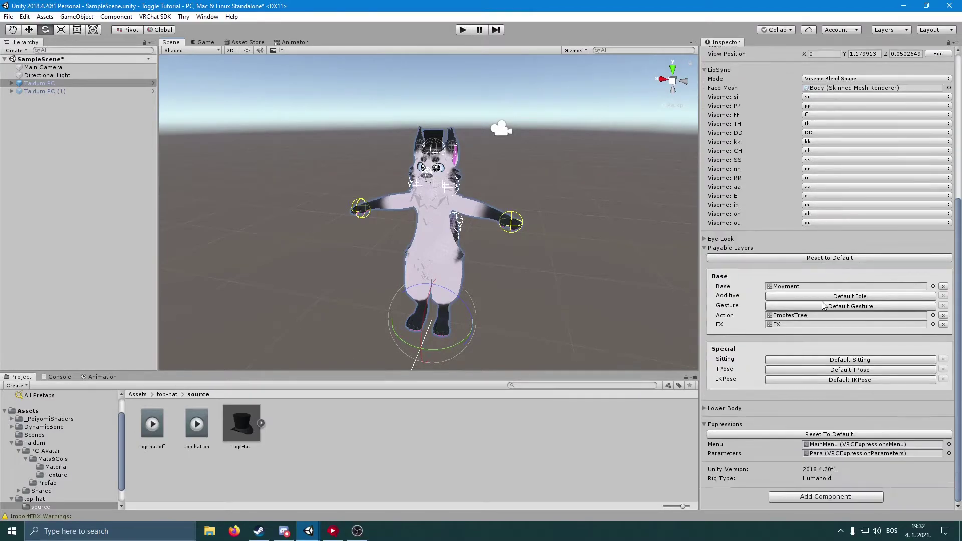
{"action": "left_click", "coordinate": [776, 324]}
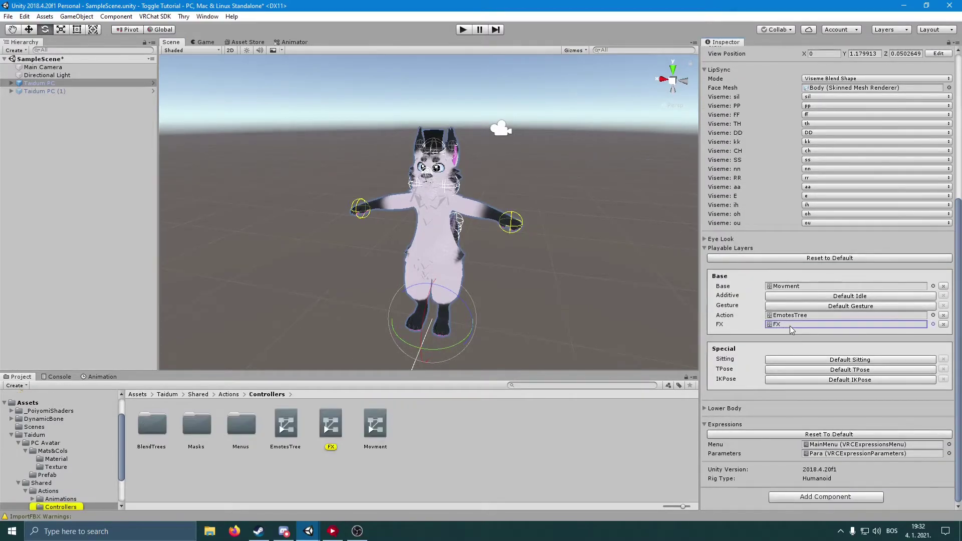
{"action": "double_click", "coordinate": [329, 428]}
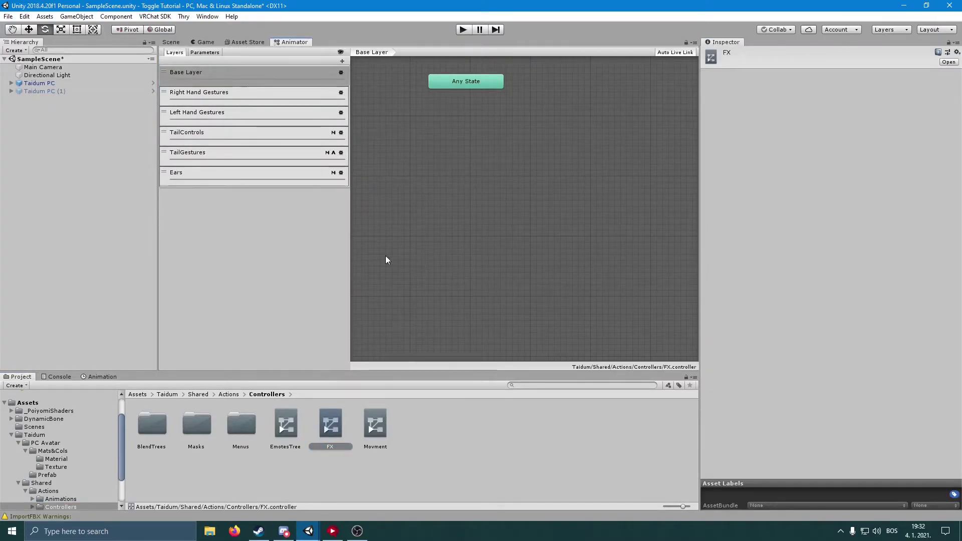
Add a layer named "top hat off" to the FX controller and set its weight to 1
{"action": "left_click", "coordinate": [342, 62]}
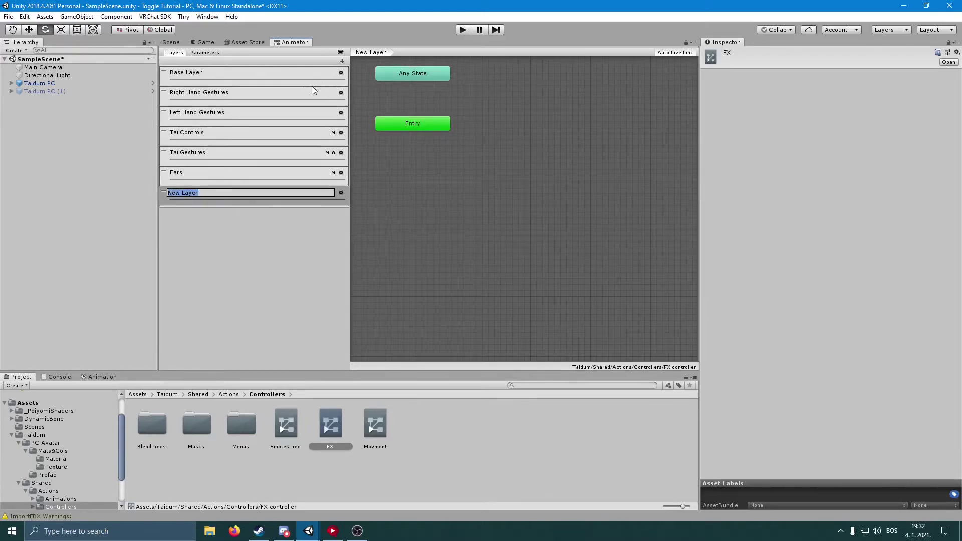
{"action": "type", "text": "top hat off"}
{"action": "key", "text": "Return"}
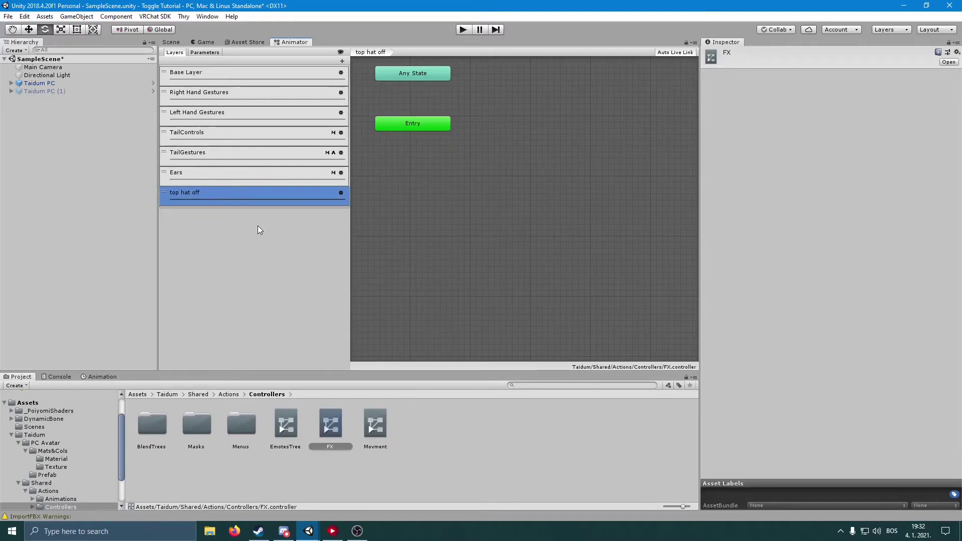
{"action": "left_click", "coordinate": [340, 193]}
{"action": "left_click_drag", "start_coordinate": [407, 194], "coordinate": [551, 204]}
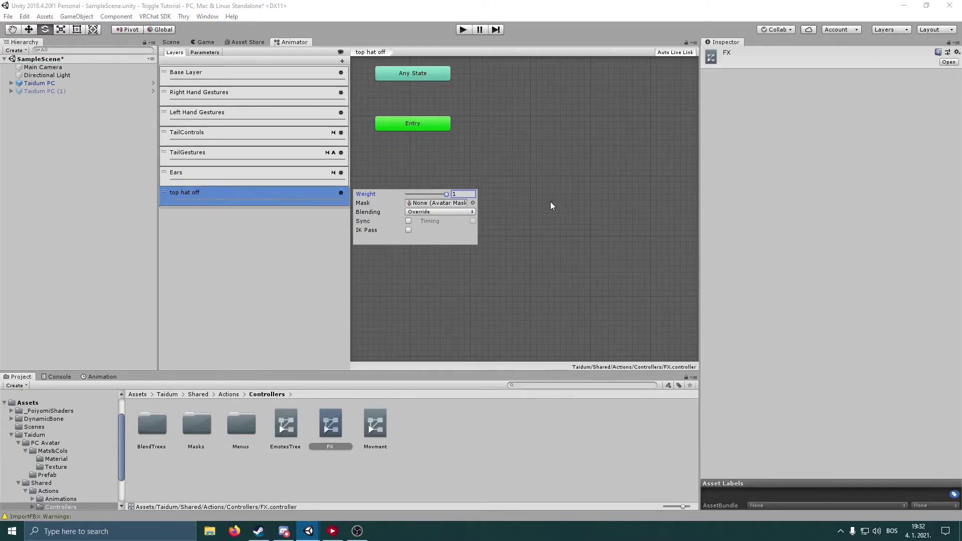
{"action": "left_click", "coordinate": [320, 247]}
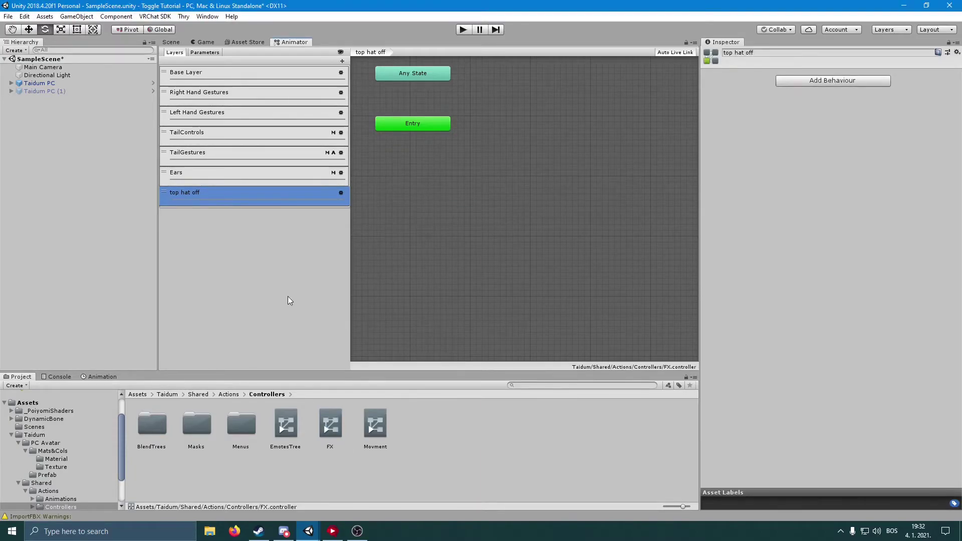
Add the top hat on clip from the top-hat source folder as the layer's default state, followed by the Top hat off clip
{"action": "scroll", "coordinate": [427, 300], "scroll_direction": "down", "scroll_amount": 2}
{"action": "scroll", "coordinate": [514, 160], "scroll_direction": "up", "scroll_amount": 2}
{"action": "scroll", "coordinate": [449, 266], "scroll_direction": "down", "scroll_amount": 3}
{"action": "scroll", "coordinate": [560, 202], "scroll_direction": "up", "scroll_amount": 3}
{"action": "scroll", "coordinate": [541, 218], "scroll_direction": "down", "scroll_amount": 2}
{"action": "scroll", "coordinate": [482, 165], "scroll_direction": "up", "scroll_amount": 1}
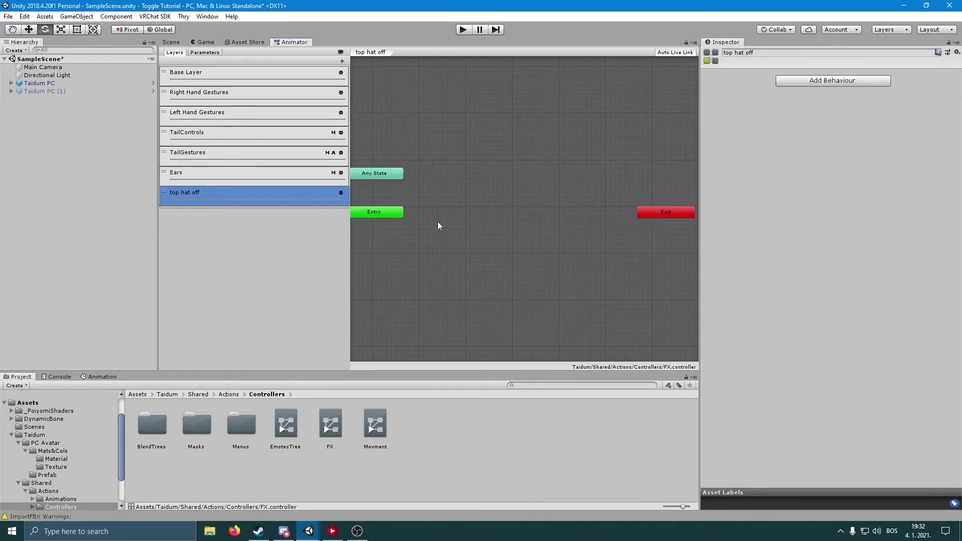
{"action": "left_click", "coordinate": [138, 395]}
{"action": "double_click", "coordinate": [286, 427]}
{"action": "left_click", "coordinate": [136, 394]}
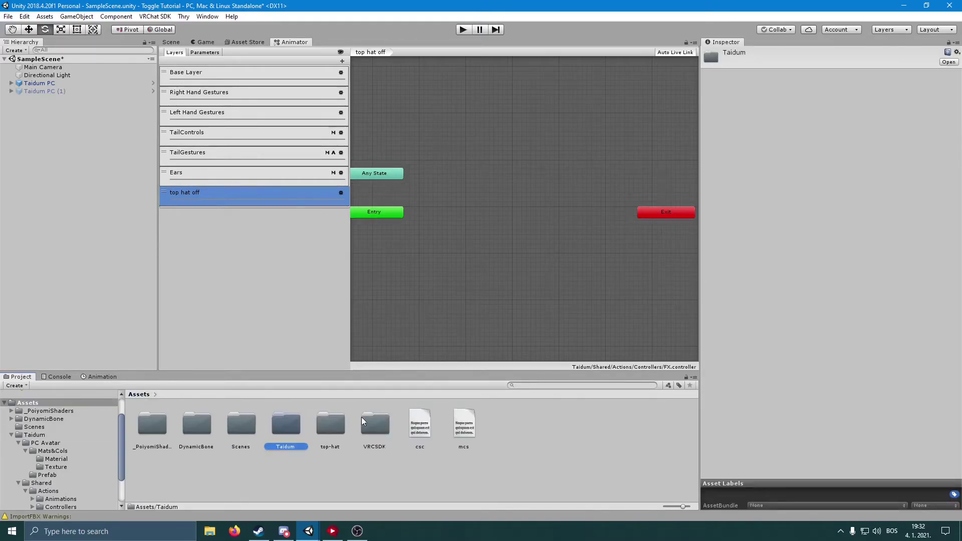
{"action": "double_click", "coordinate": [332, 426]}
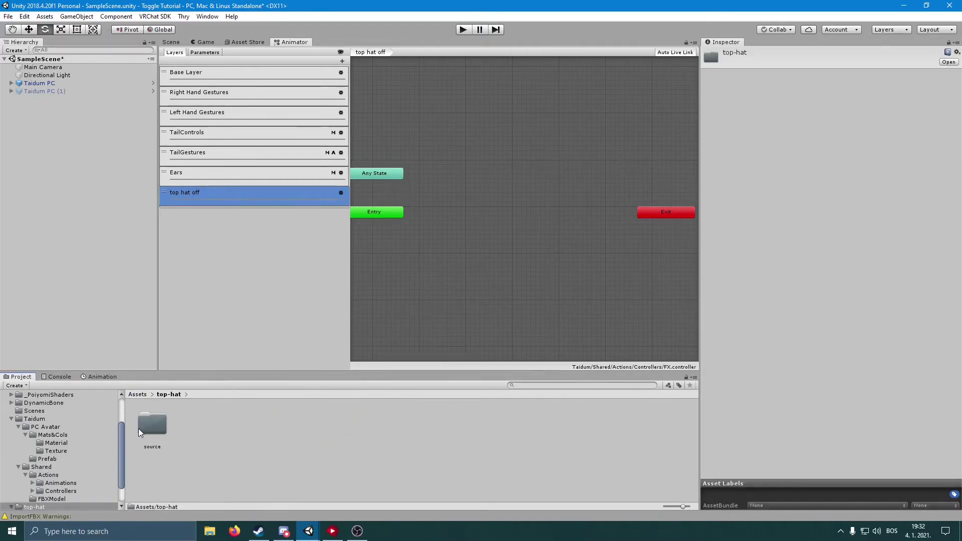
{"action": "double_click", "coordinate": [138, 428]}
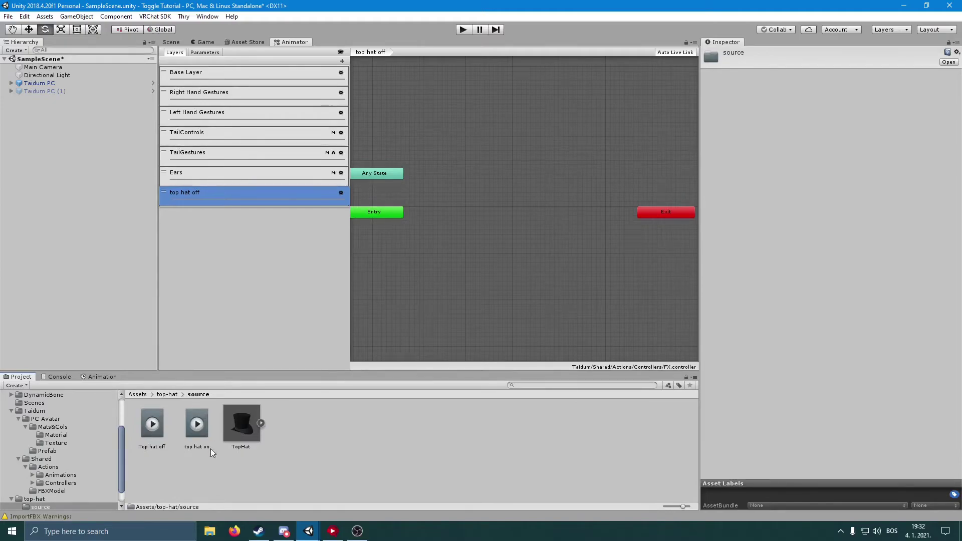
{"action": "left_click_drag", "start_coordinate": [149, 425], "coordinate": [477, 212]}
{"action": "left_click", "coordinate": [506, 307]}
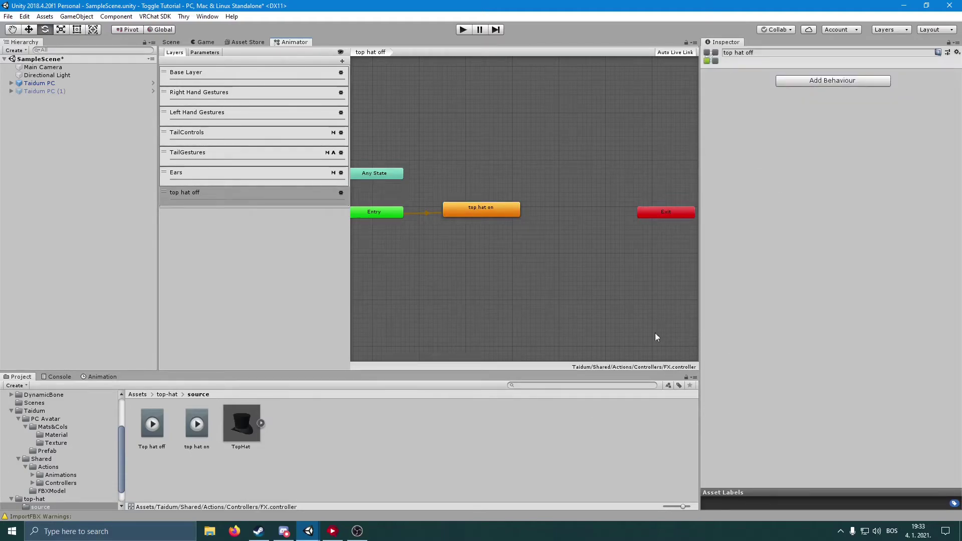
{"action": "left_click_drag", "start_coordinate": [152, 424], "coordinate": [572, 207]}
Create transitions in both directions between the top hat on and Top hat off states
{"action": "right_click", "coordinate": [488, 206]}
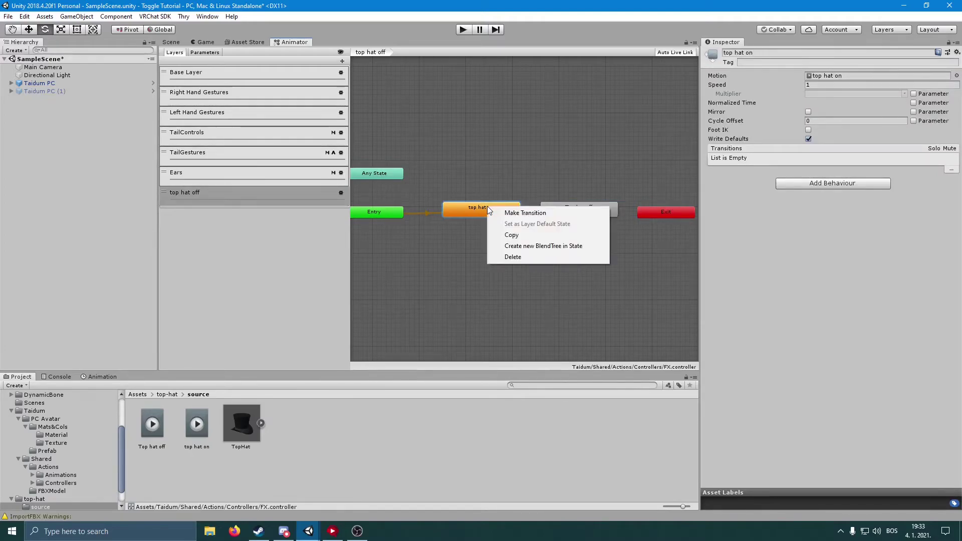
{"action": "left_click", "coordinate": [498, 212]}
{"action": "left_click", "coordinate": [556, 214]}
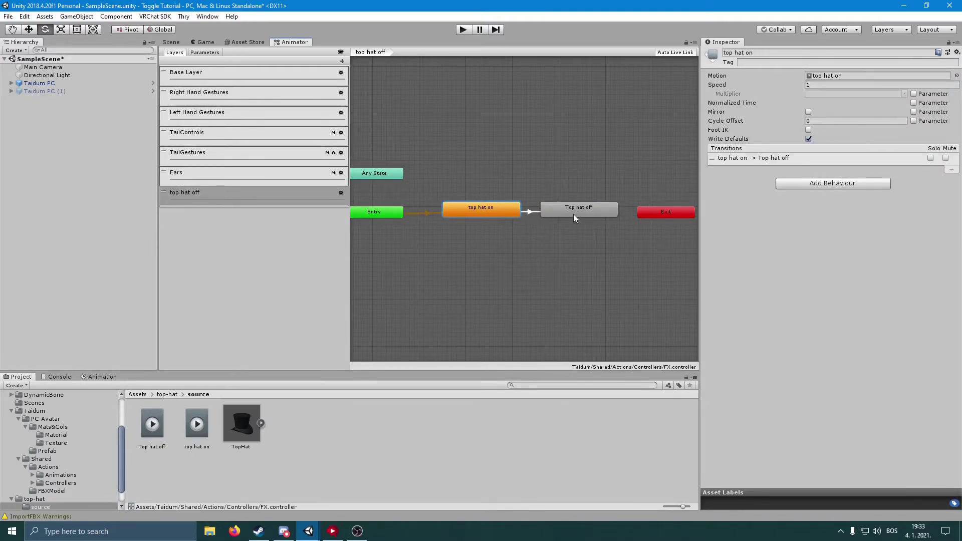
{"action": "right_click", "coordinate": [569, 210]}
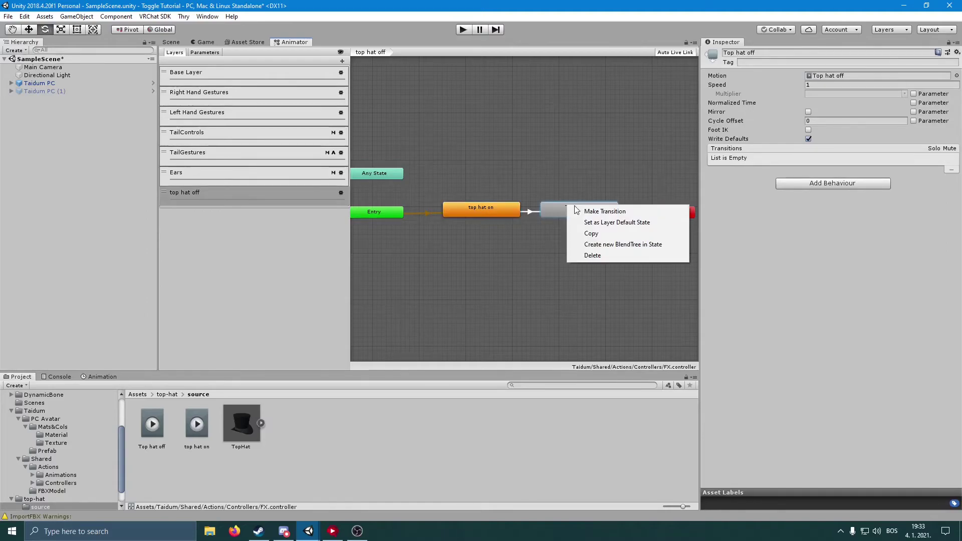
{"action": "left_click", "coordinate": [576, 212]}
{"action": "left_click", "coordinate": [498, 208]}
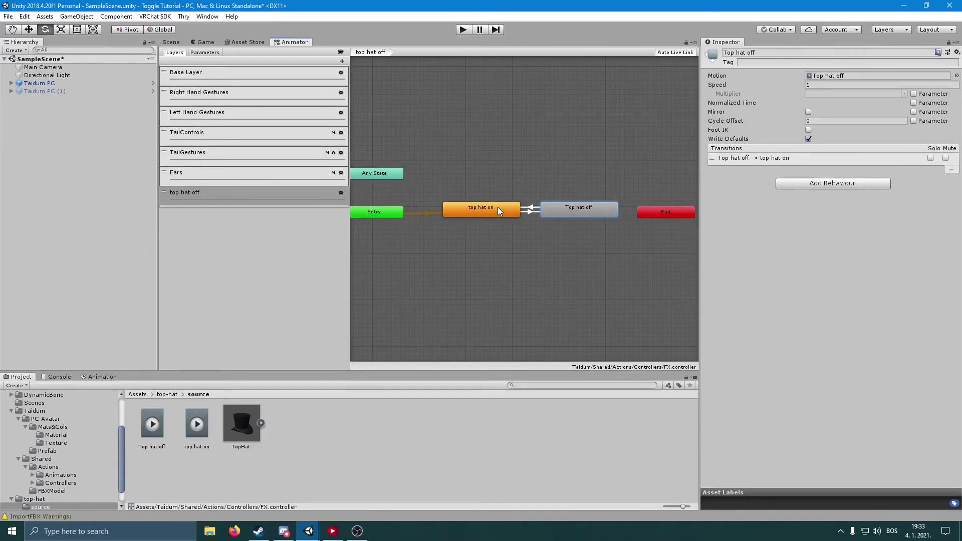
On the top hat on to Top hat off transition, set Exit Time and Transition Duration to 0 and disable Has Exit Time
{"action": "left_click", "coordinate": [529, 211]}
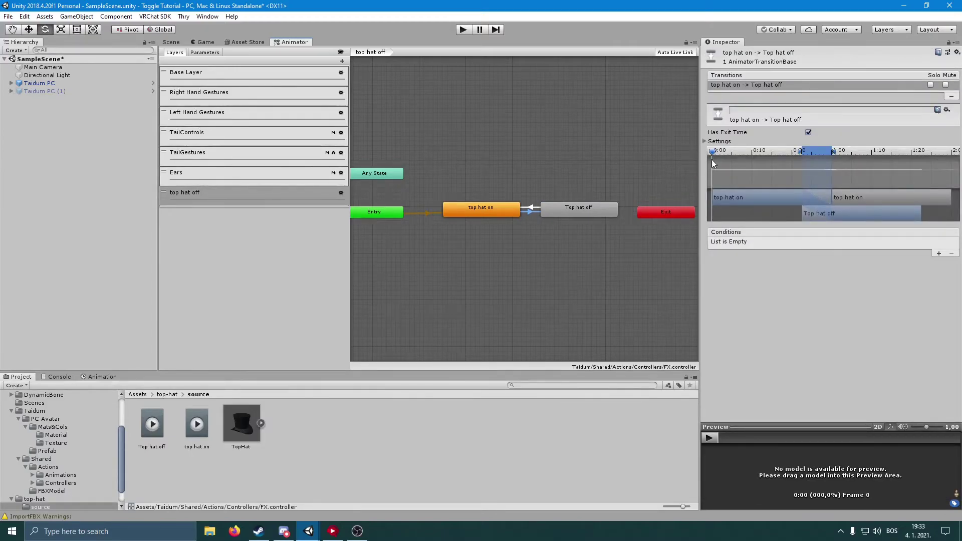
{"action": "left_click", "coordinate": [719, 141]}
{"action": "left_click", "coordinate": [825, 150]}
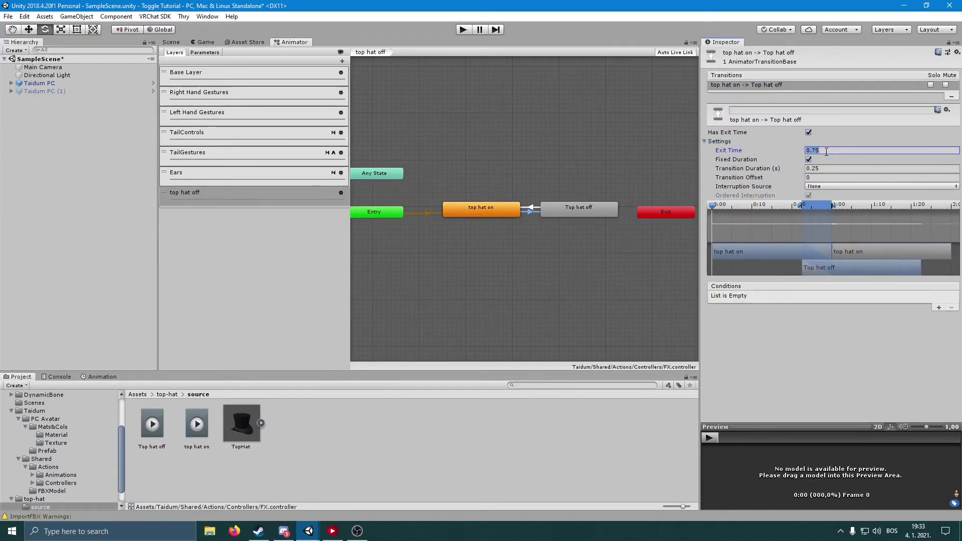
{"action": "type", "text": "0"}
{"action": "left_click", "coordinate": [821, 169]}
{"action": "type", "text": "0"}
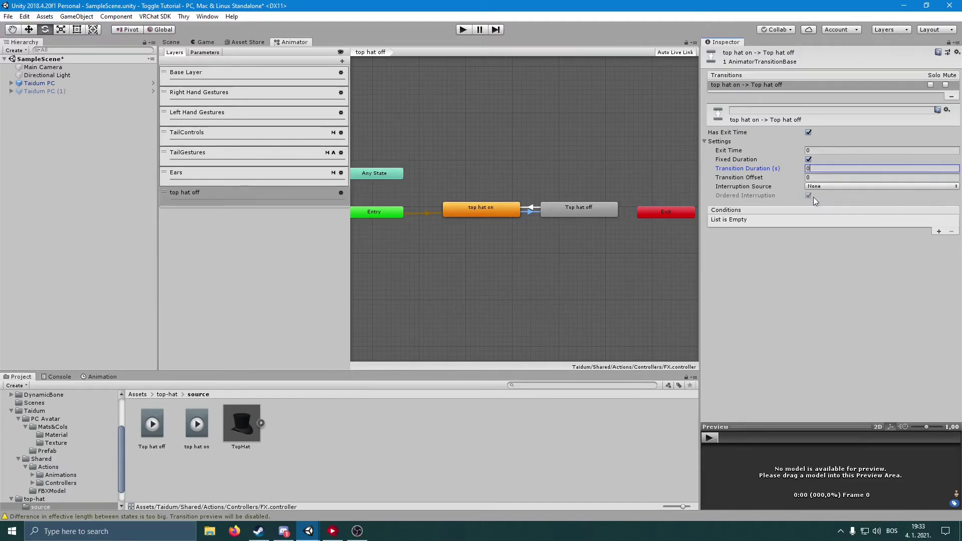
{"action": "left_click", "coordinate": [808, 133]}
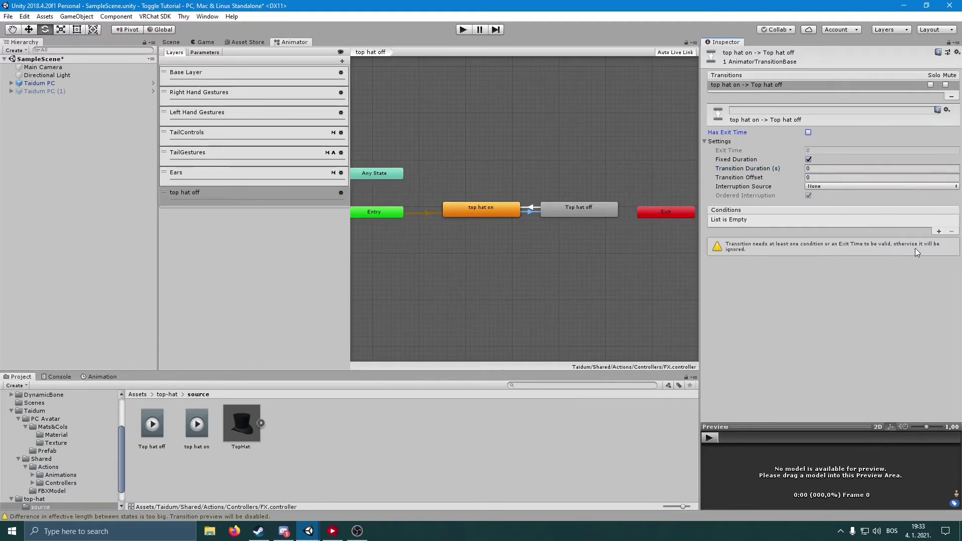
Add a condition to the transition and check the Smerk transition's gesture condition in the Right Hand Gestures layer
{"action": "left_click", "coordinate": [938, 231]}
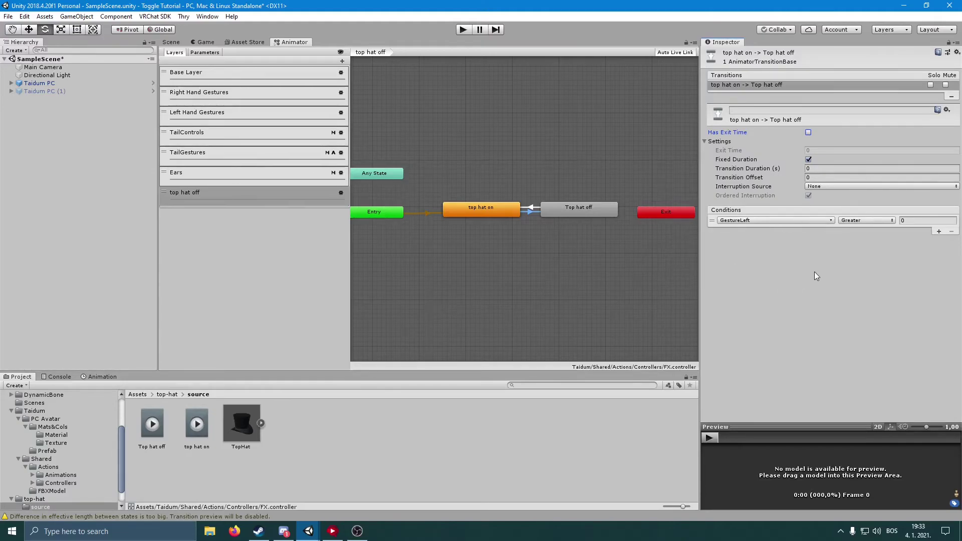
{"action": "left_click", "coordinate": [214, 92]}
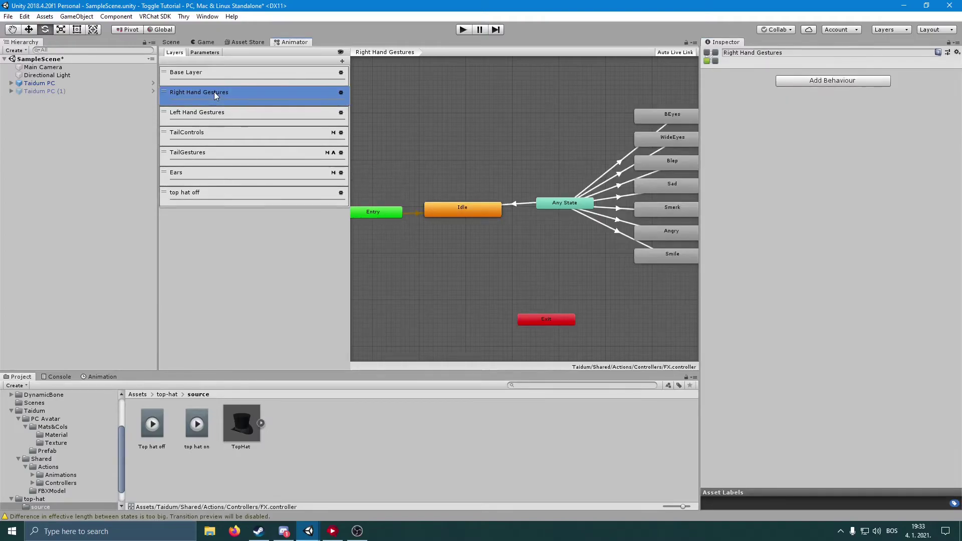
{"action": "left_click", "coordinate": [616, 209]}
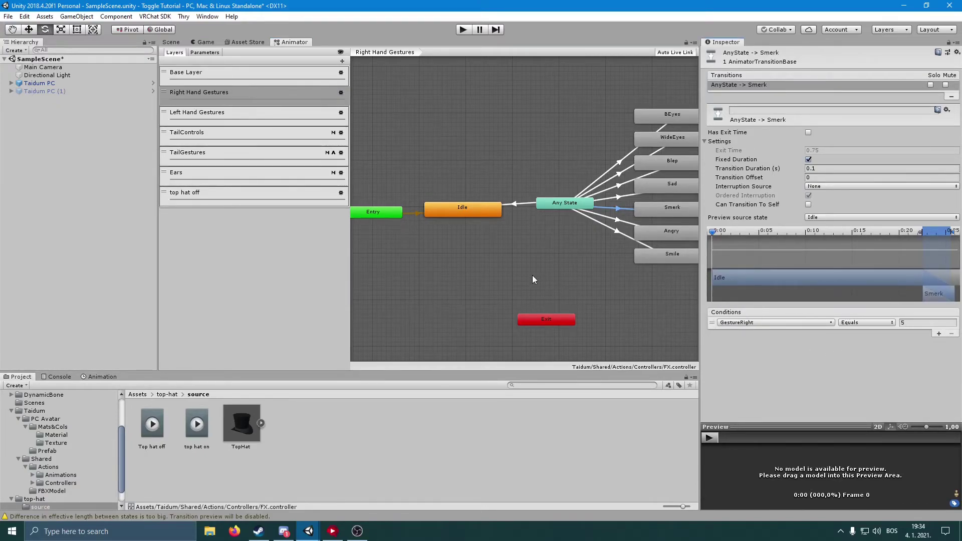
Set the top hat on to Top hat off transition's condition to GestureRight Equals 5
{"action": "left_click", "coordinate": [190, 194]}
{"action": "left_click", "coordinate": [483, 210]}
{"action": "left_click", "coordinate": [527, 212]}
{"action": "left_click", "coordinate": [782, 221]}
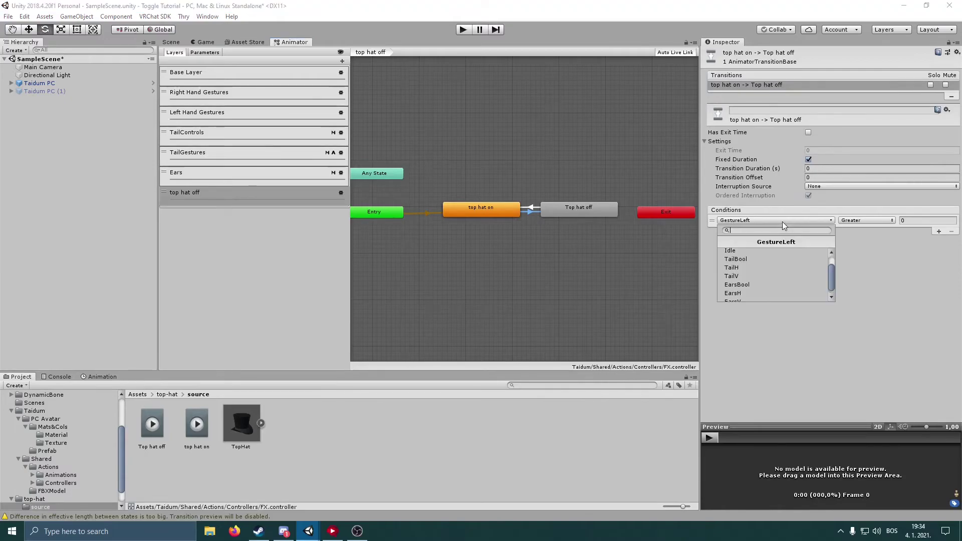
{"action": "scroll", "coordinate": [759, 265], "scroll_direction": "up", "scroll_amount": 3}
{"action": "left_click", "coordinate": [759, 262]}
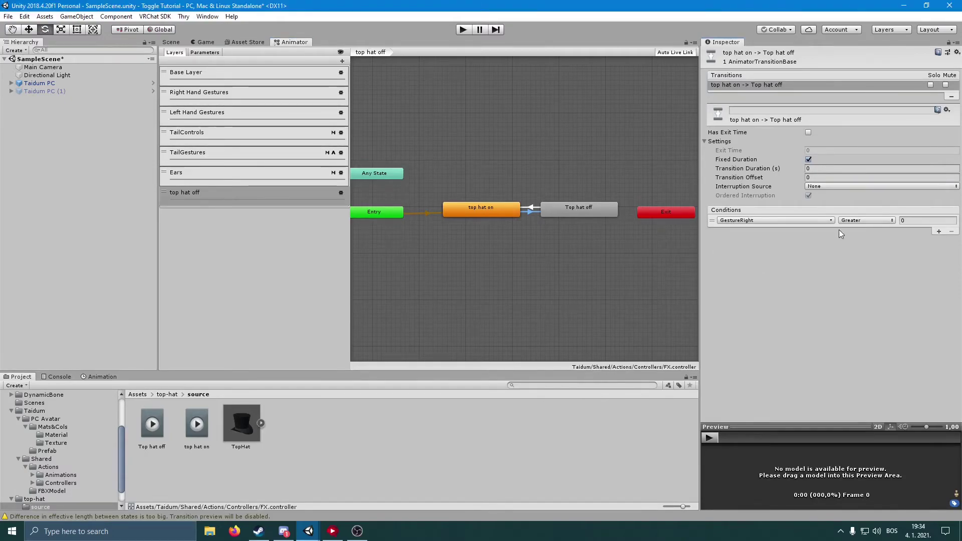
{"action": "left_click", "coordinate": [863, 220]}
{"action": "left_click", "coordinate": [860, 254]}
{"action": "left_click", "coordinate": [911, 222]}
{"action": "type", "text": "5"}
{"action": "left_click", "coordinate": [903, 250]}
Set Exit Time and Transition Duration to 0 on the Top hat off to top hat on transition
{"action": "left_click", "coordinate": [532, 211]}
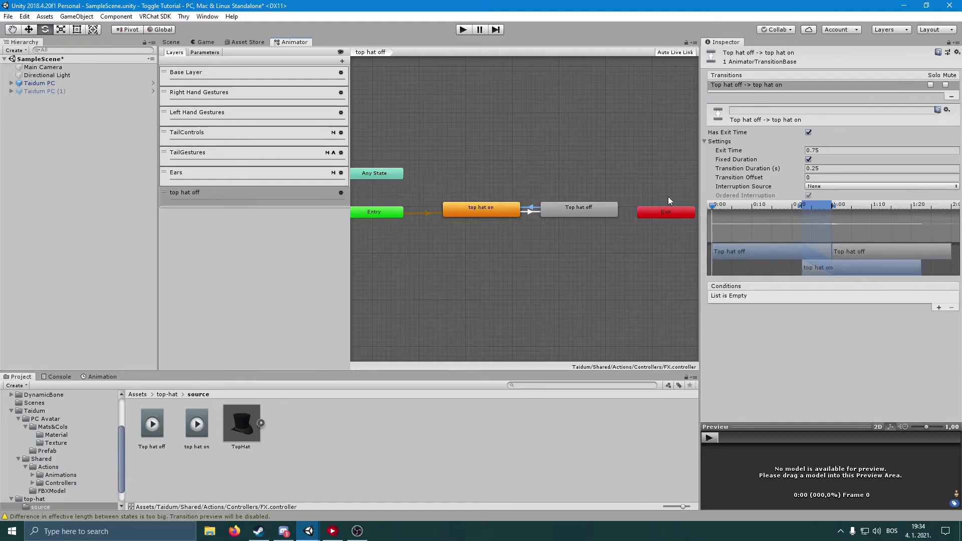
{"action": "left_click", "coordinate": [824, 150]}
{"action": "type", "text": "0"}
{"action": "left_click", "coordinate": [825, 168]}
{"action": "type", "text": "0"}
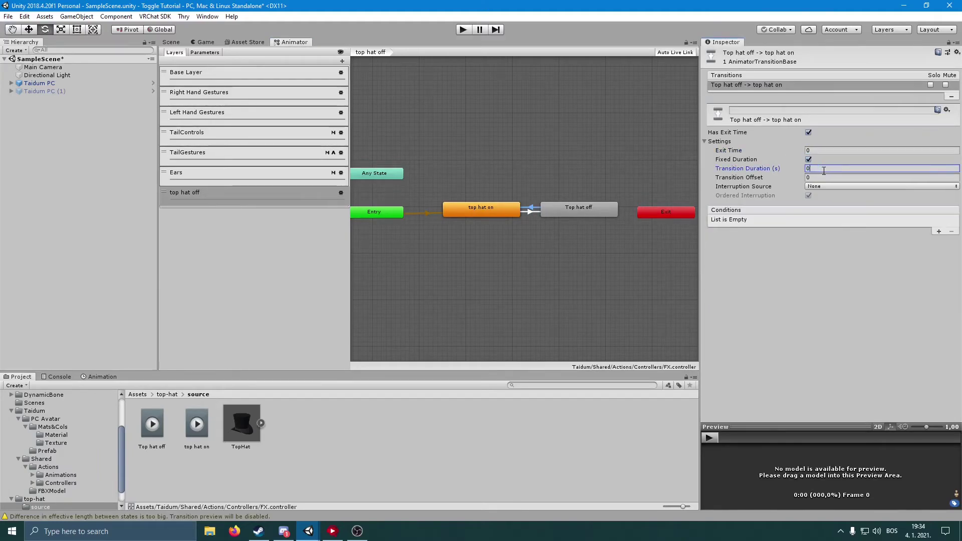
Add the condition GestureRight NotEqual 5 to the Top hat off to top hat on transition and save the scene
{"action": "left_click", "coordinate": [938, 232]}
{"action": "left_click", "coordinate": [798, 220]}
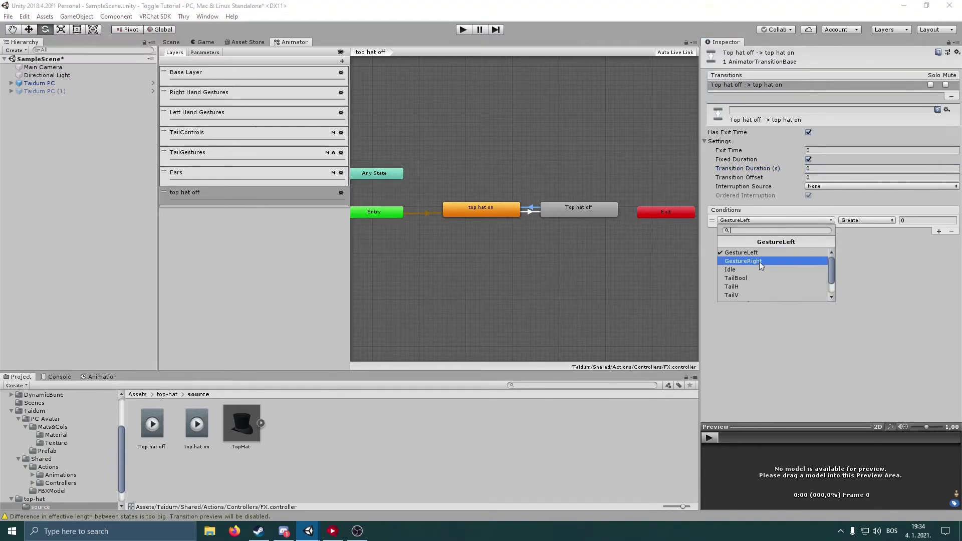
{"action": "left_click", "coordinate": [759, 261]}
{"action": "left_click", "coordinate": [867, 220]}
{"action": "left_click", "coordinate": [870, 266]}
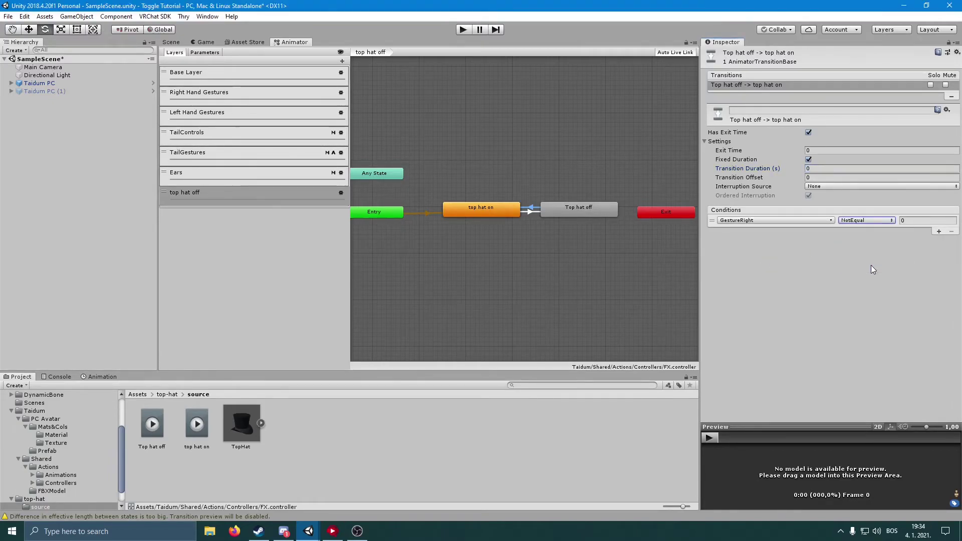
{"action": "left_click", "coordinate": [909, 221]}
{"action": "type", "text": "5"}
{"action": "key", "text": "Return"}
{"action": "left_click", "coordinate": [889, 261]}
{"action": "left_click", "coordinate": [9, 17]}
{"action": "left_click", "coordinate": [24, 53]}
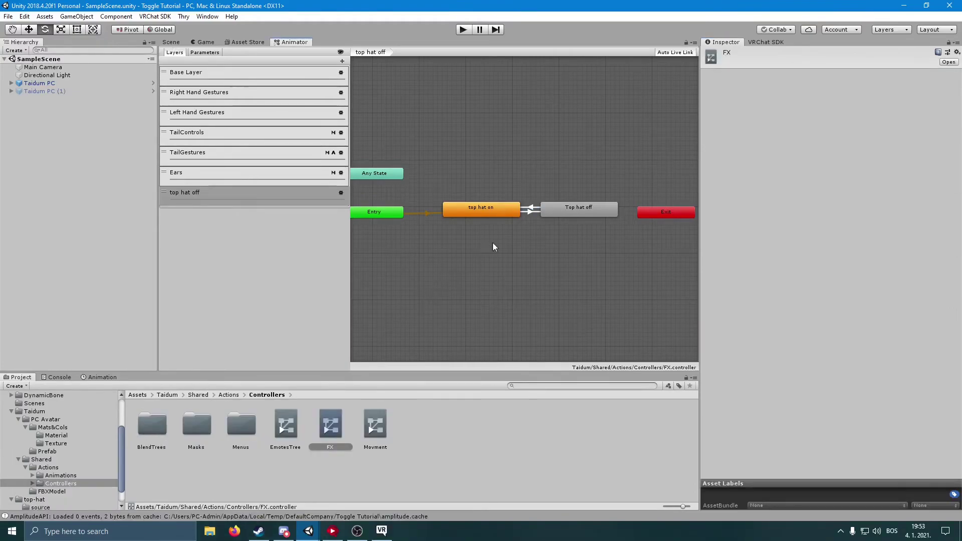
Make sure Has Exit Time is off on both transitions between the hat states, and save the scene
{"action": "left_click", "coordinate": [530, 207]}
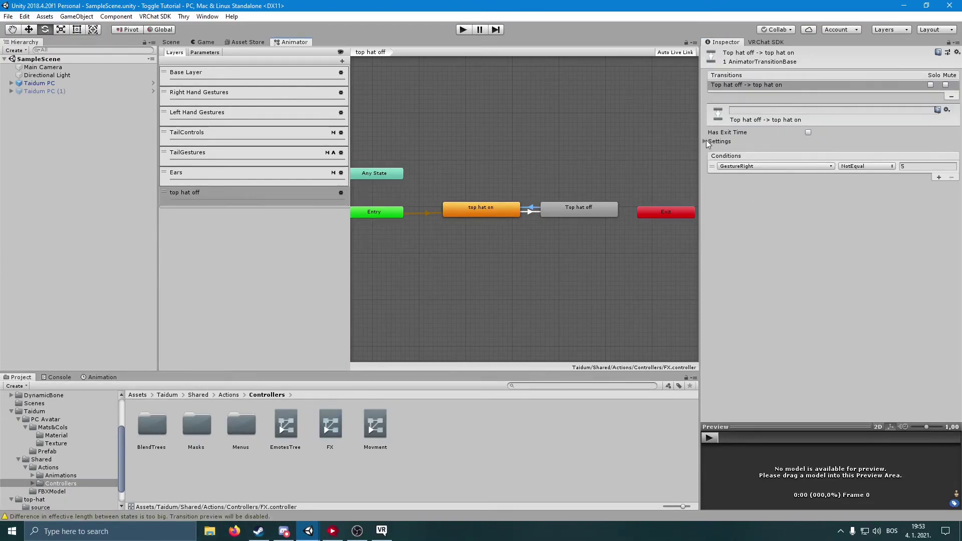
{"action": "left_click", "coordinate": [807, 134]}
{"action": "left_click", "coordinate": [807, 133]}
{"action": "left_click", "coordinate": [528, 212]}
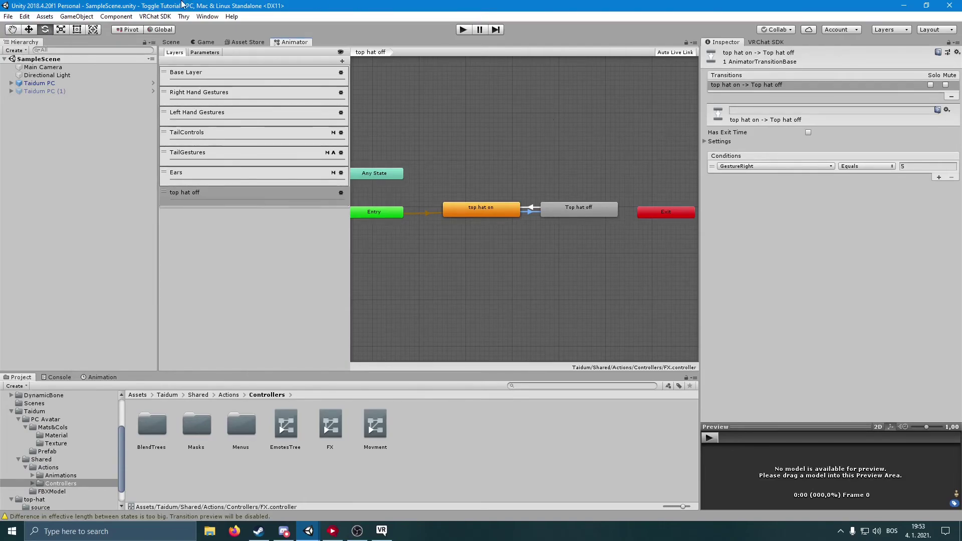
{"action": "left_click", "coordinate": [8, 16]}
{"action": "left_click", "coordinate": [20, 55]}
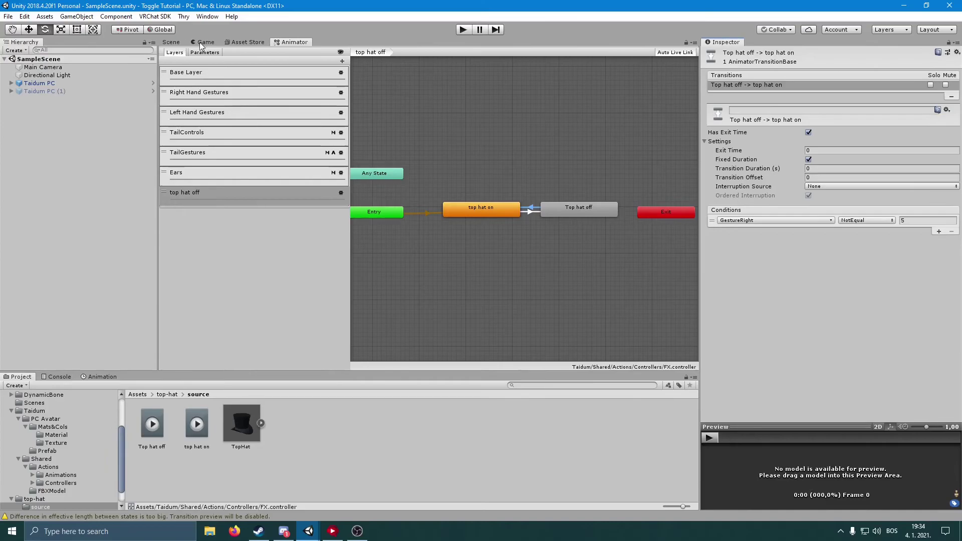
Return to the Scene view of the avatar and open the VRChat SDK control panel
{"action": "left_click", "coordinate": [173, 43]}
{"action": "left_click_drag", "start_coordinate": [476, 278], "coordinate": [519, 275], "text": "alt"}
{"action": "scroll", "coordinate": [464, 277], "scroll_direction": "up", "scroll_amount": 6}
{"action": "scroll", "coordinate": [520, 274], "scroll_direction": "down", "scroll_amount": 3}
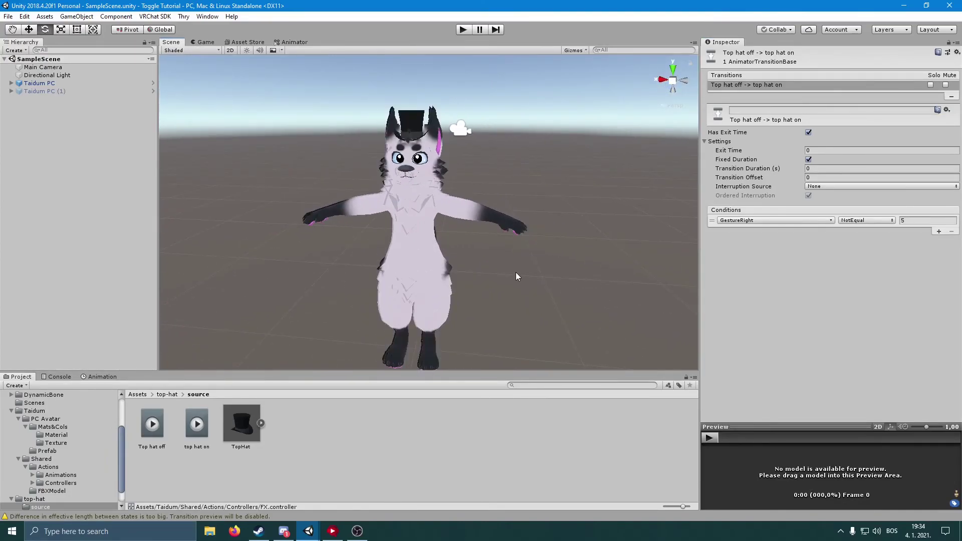
{"action": "left_click", "coordinate": [160, 17]}
{"action": "left_click", "coordinate": [161, 42]}
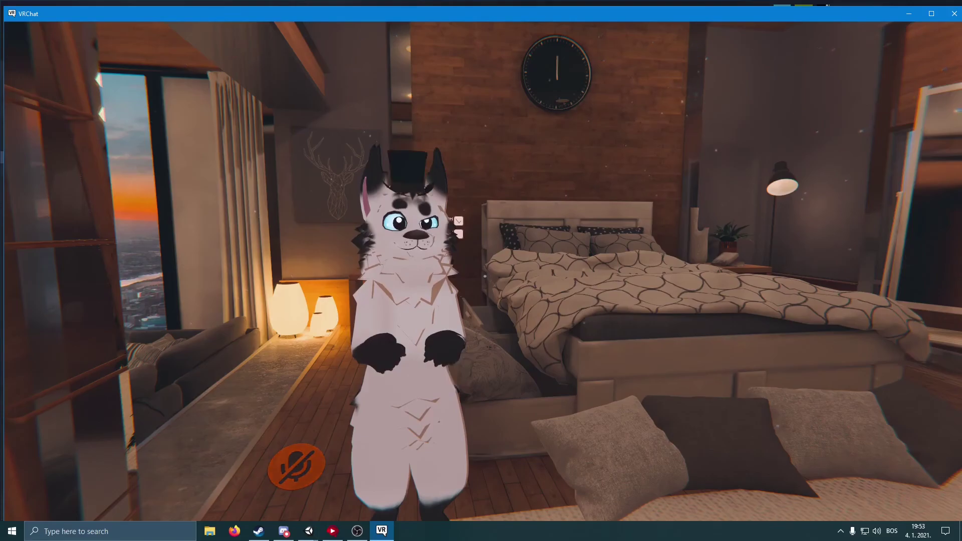
{"action": "key", "text": "w"}
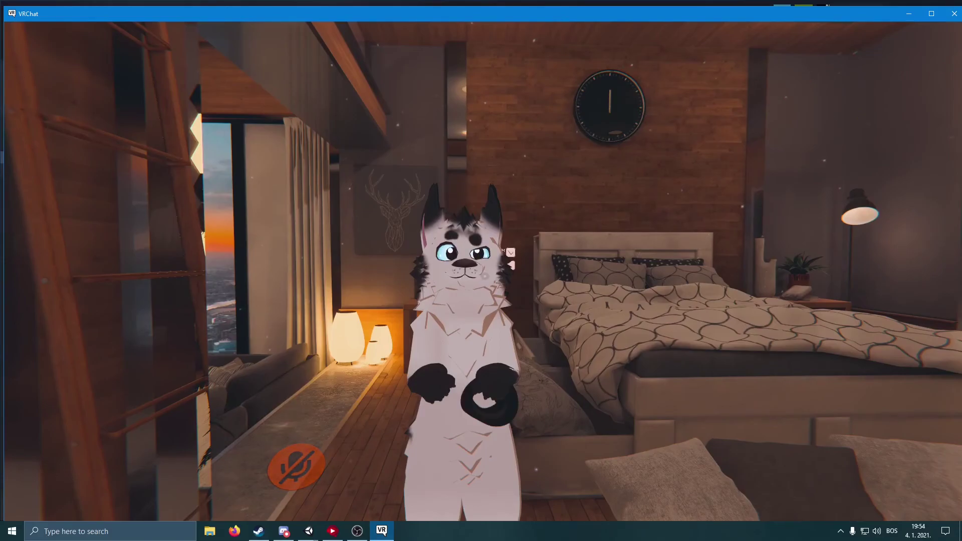
{"action": "key", "text": "c"}
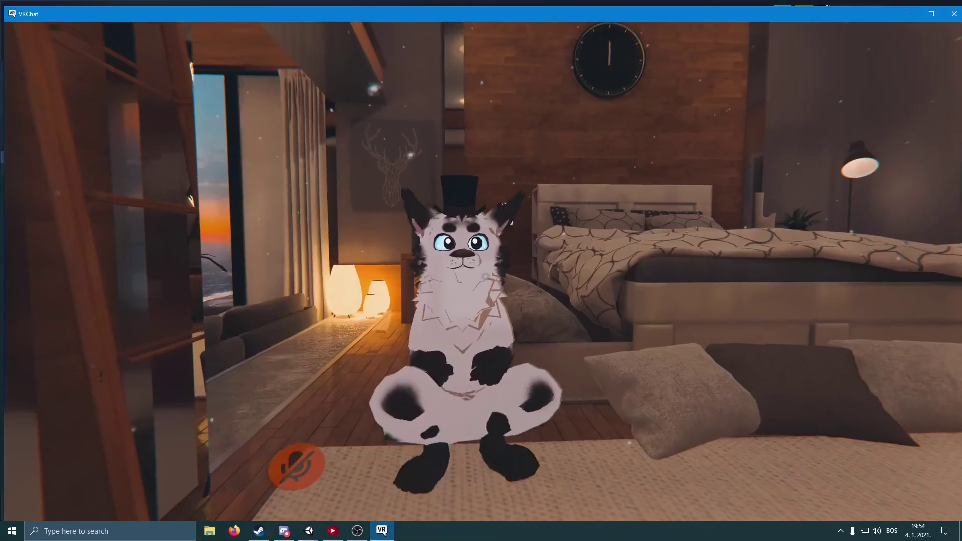
{"action": "key", "text": "s"}
{"action": "key", "text": "c"}
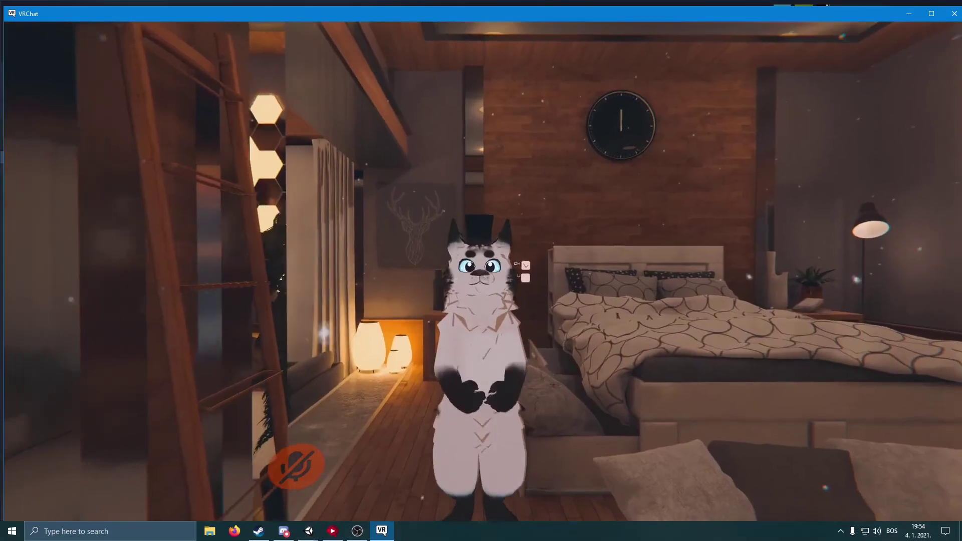